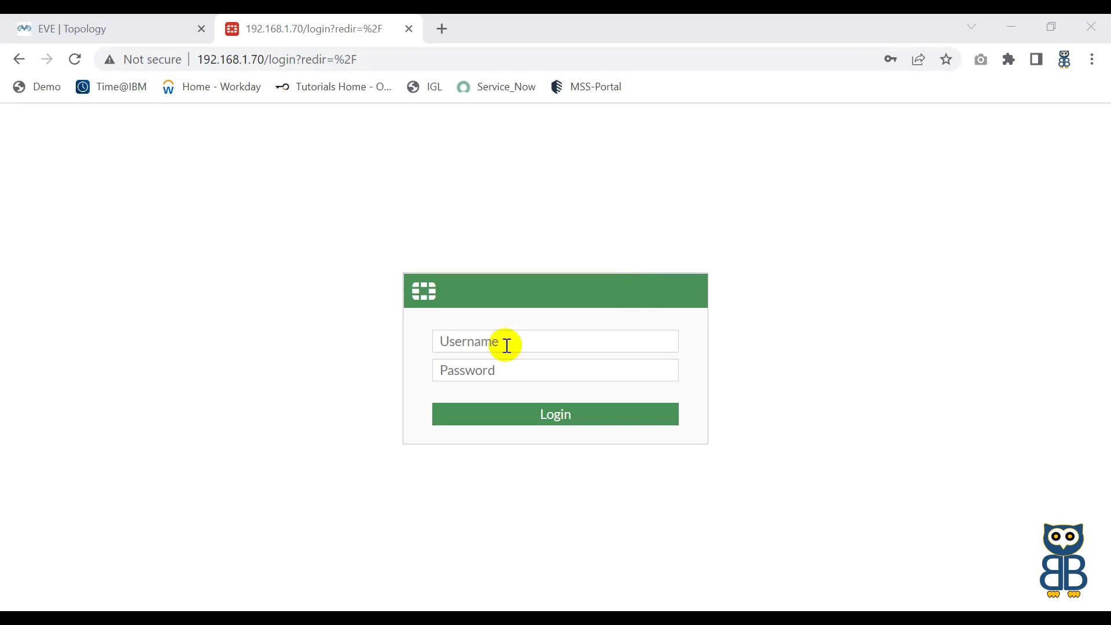
Step: Log in to the FortiGate firewall as admin, filling in the username and password from the saved credentials
left_click(507, 346)
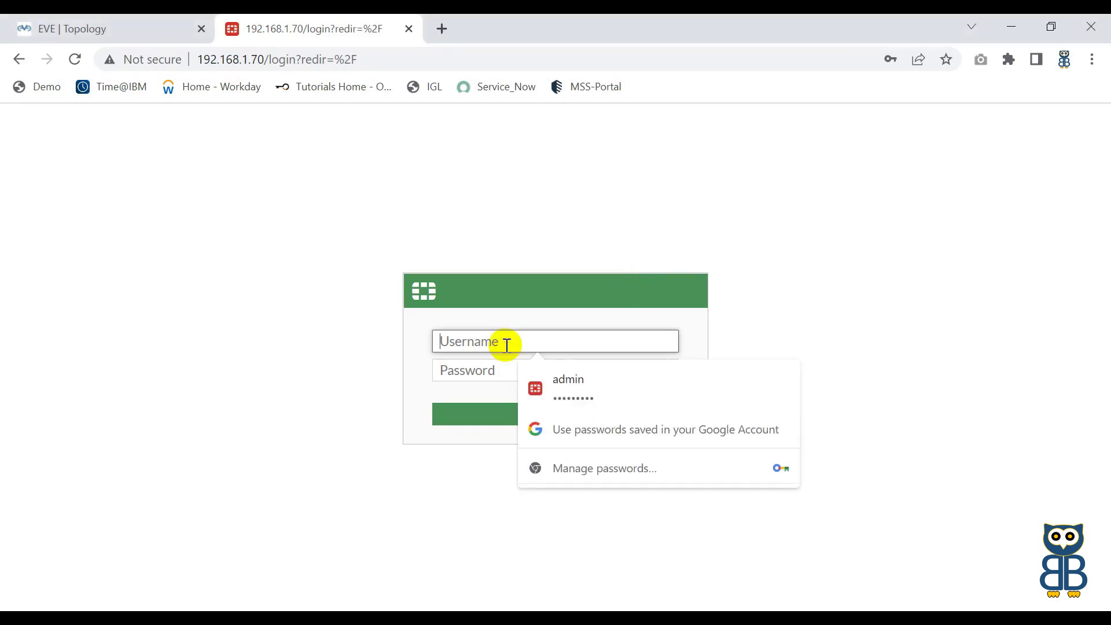
left_click(543, 381)
left_click(494, 414)
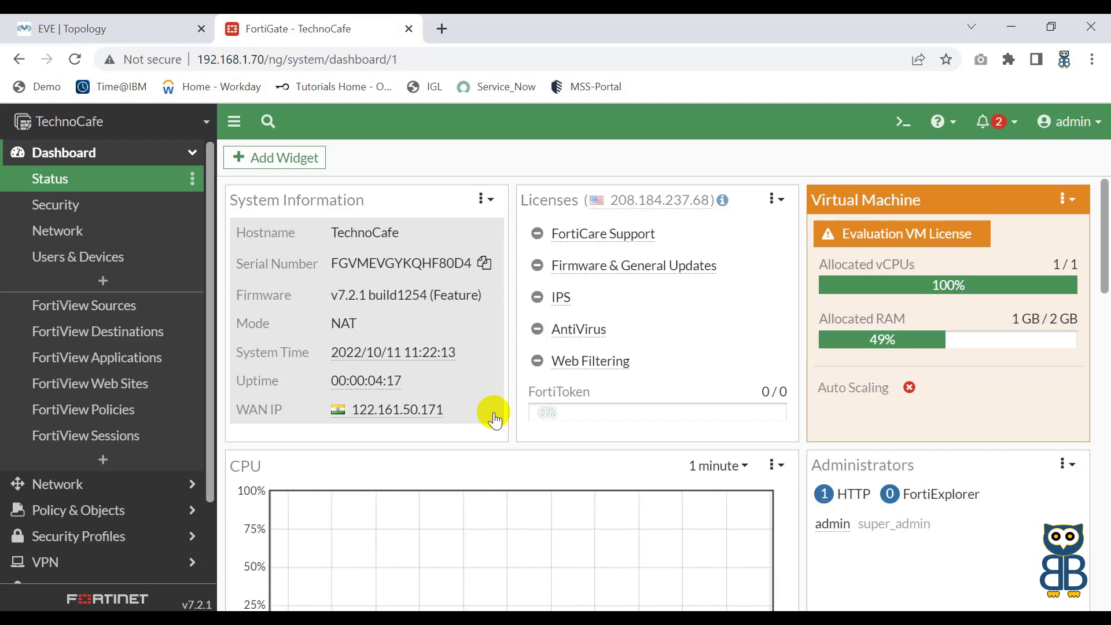
Step: Open the system settings from the System Information widget, set the theme to Graphite and apply the change
left_click(419, 229)
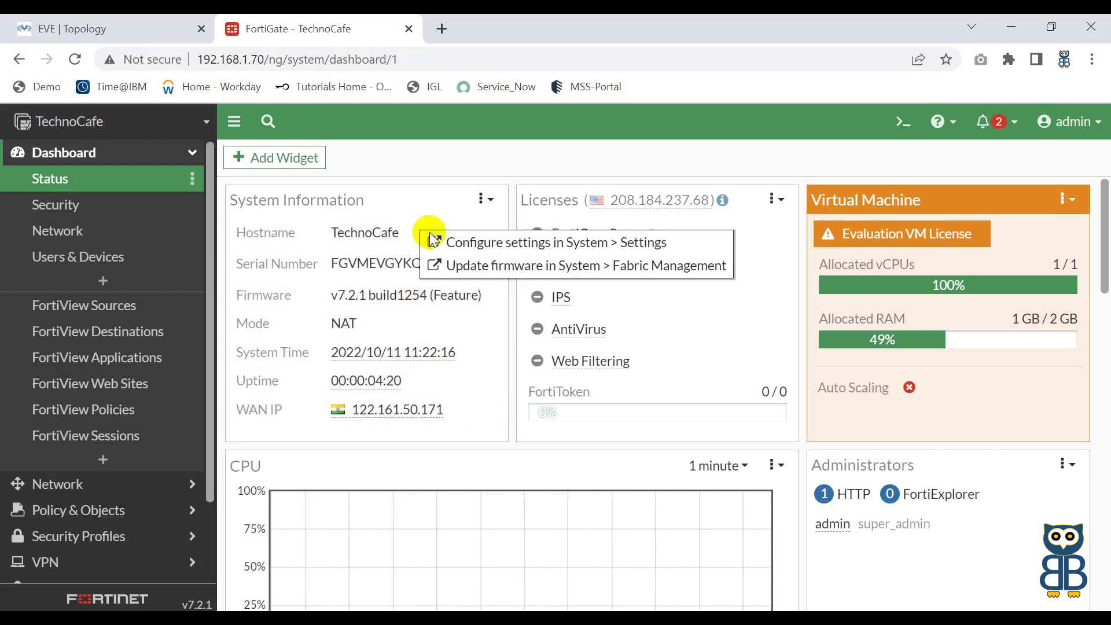
left_click(514, 243)
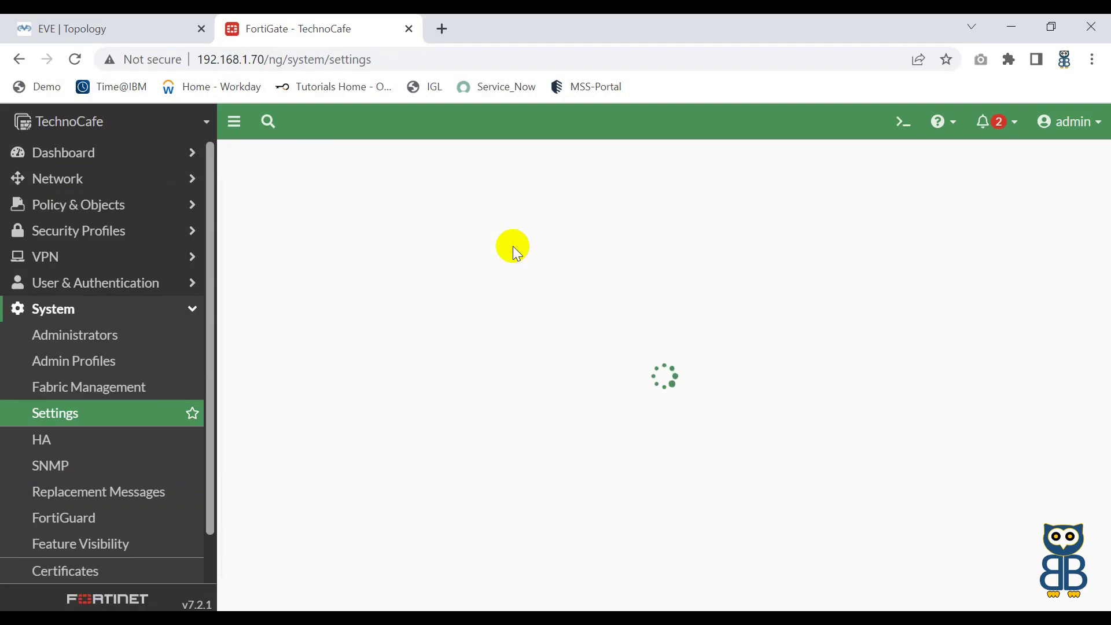
scroll(373, 363, "down", 8)
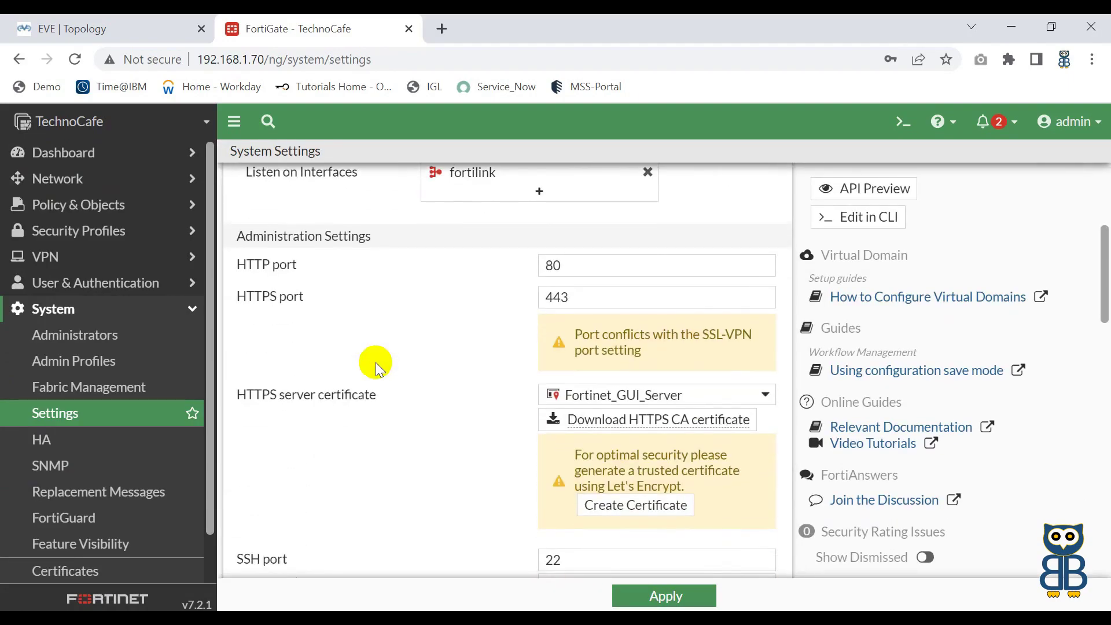
scroll(376, 366, "down", 6)
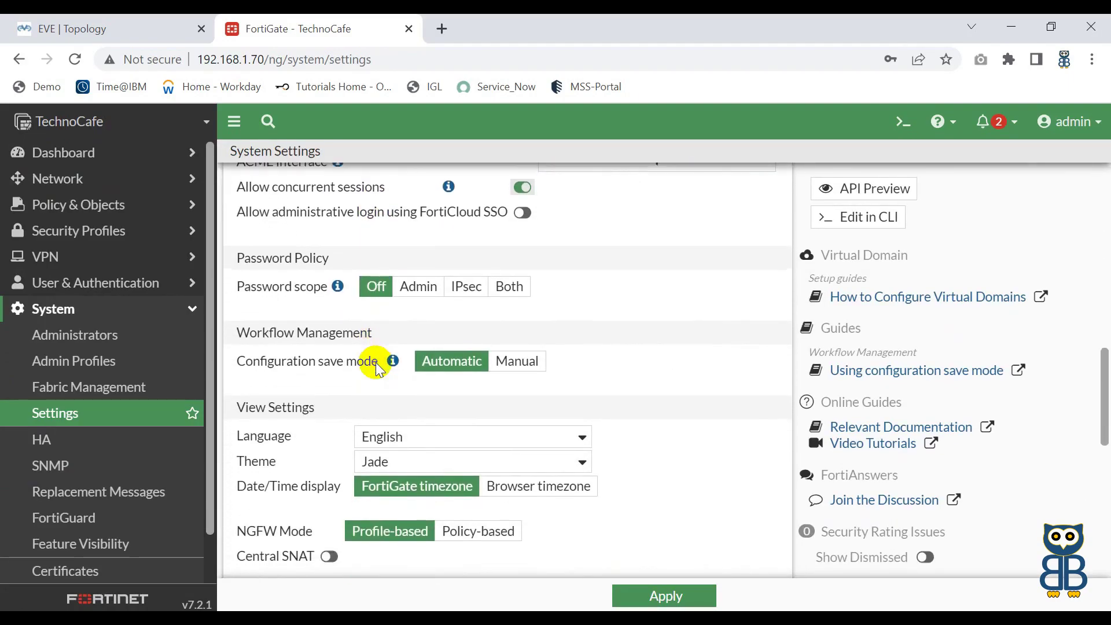
left_click_drag(234, 342, 269, 347)
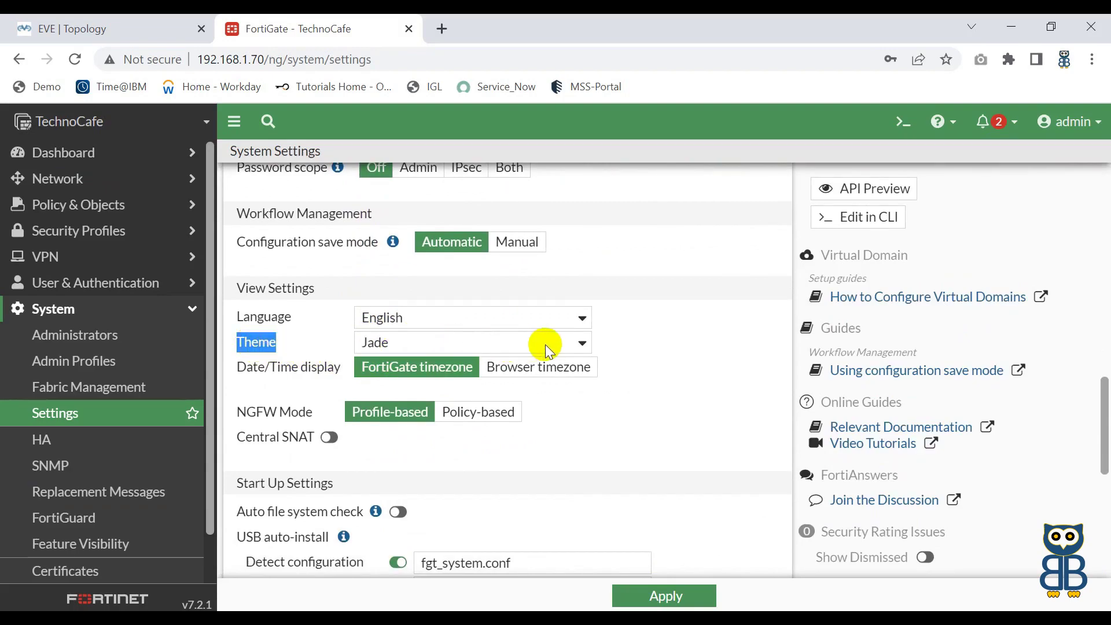
left_click(574, 345)
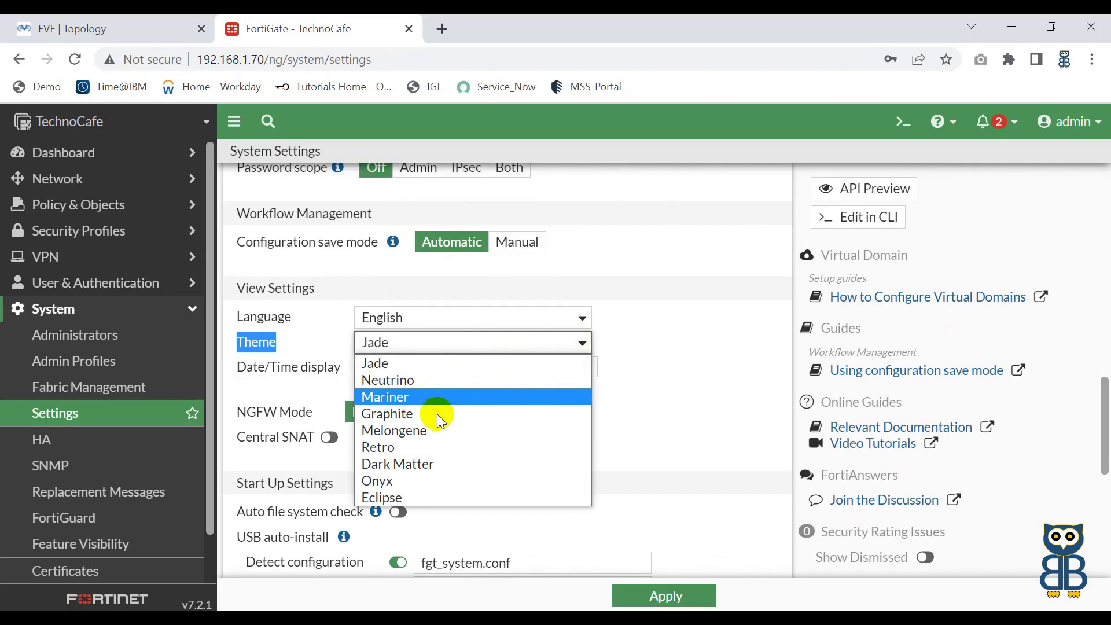
left_click(393, 415)
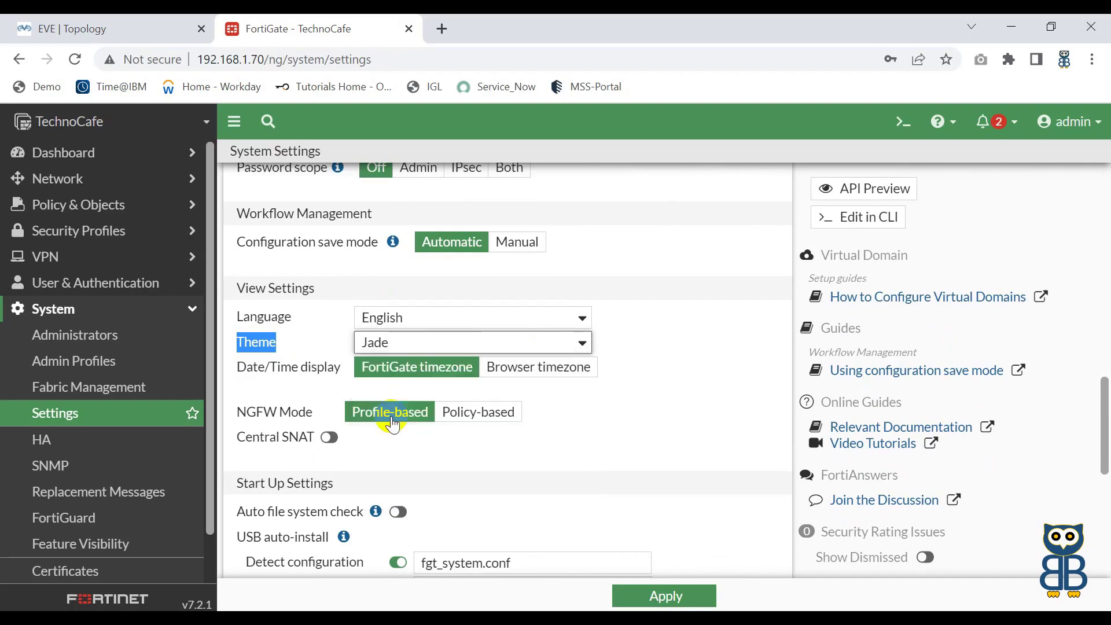
left_click(658, 600)
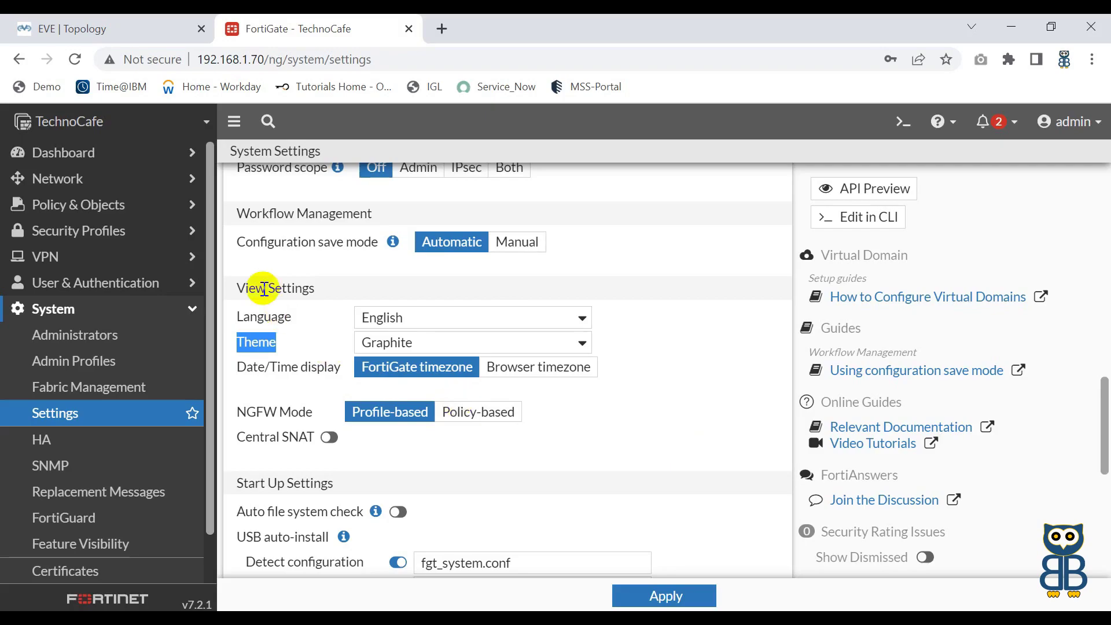
Step: Return to the Status dashboard and move the CPU widget to the first position, ahead of System Information
left_click(84, 162)
left_click(70, 181)
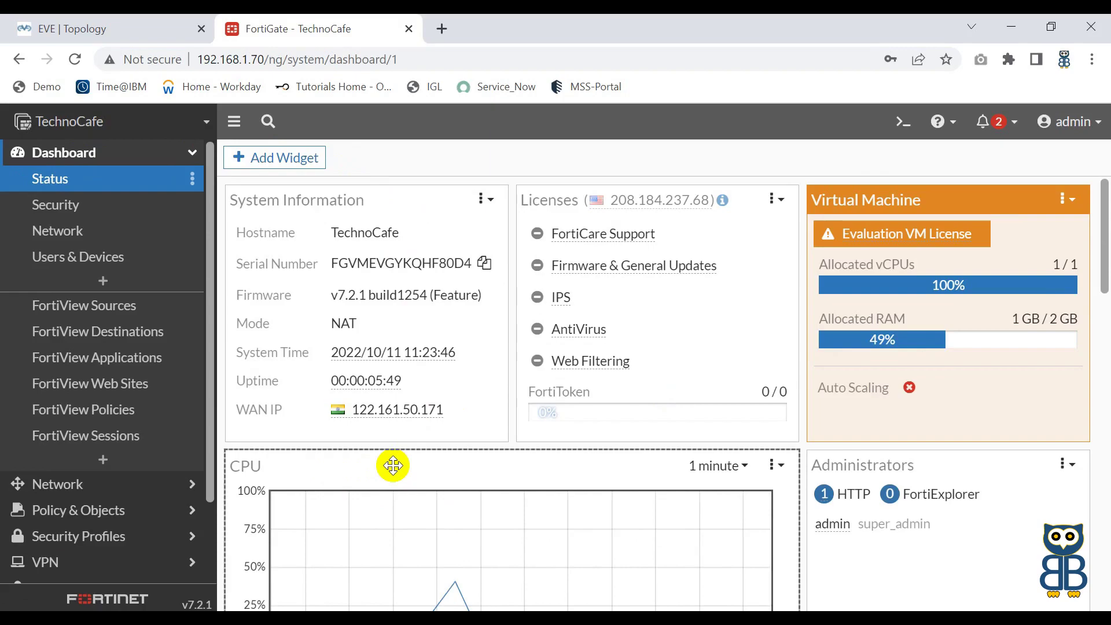
left_click_drag(393, 466, 367, 199)
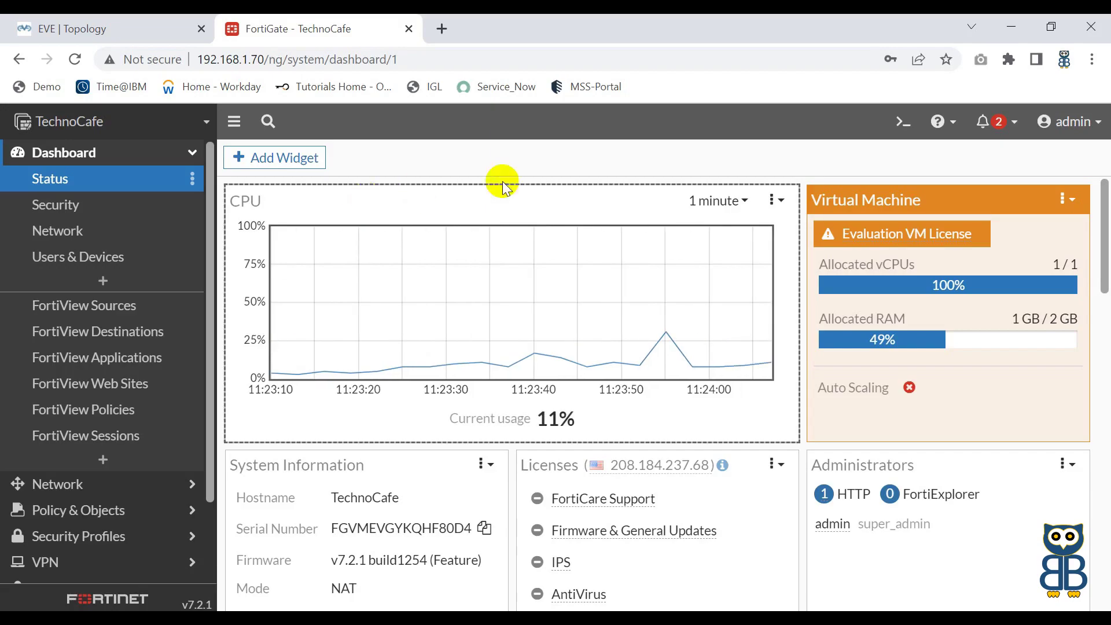
Step: Resize the CPU widget to span three columns
left_click(781, 202)
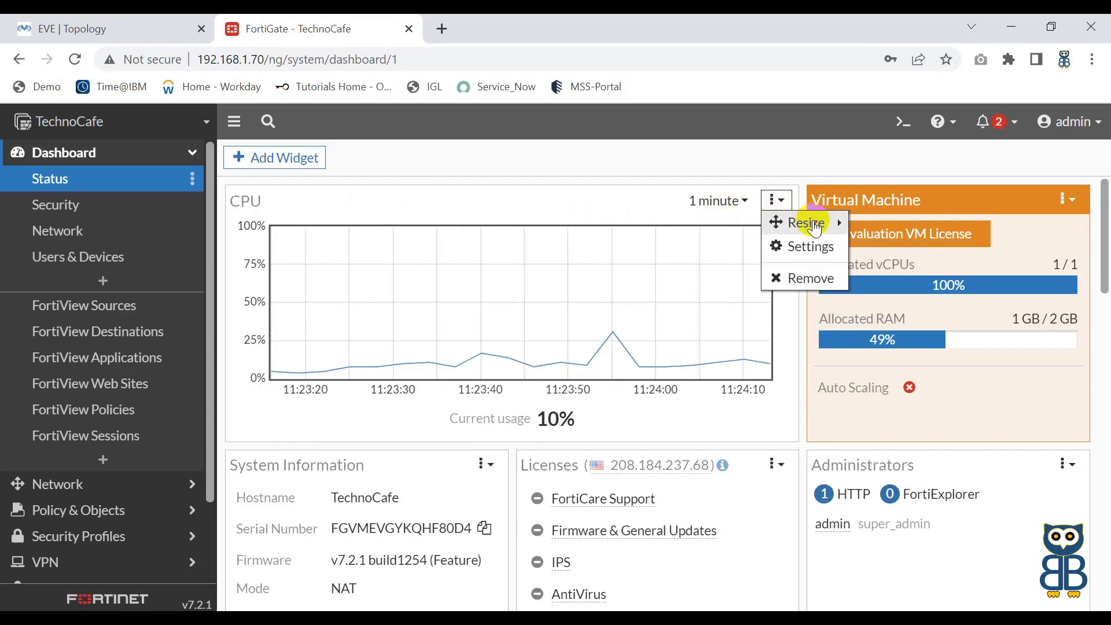
mouse_move(815, 227)
left_click(892, 232)
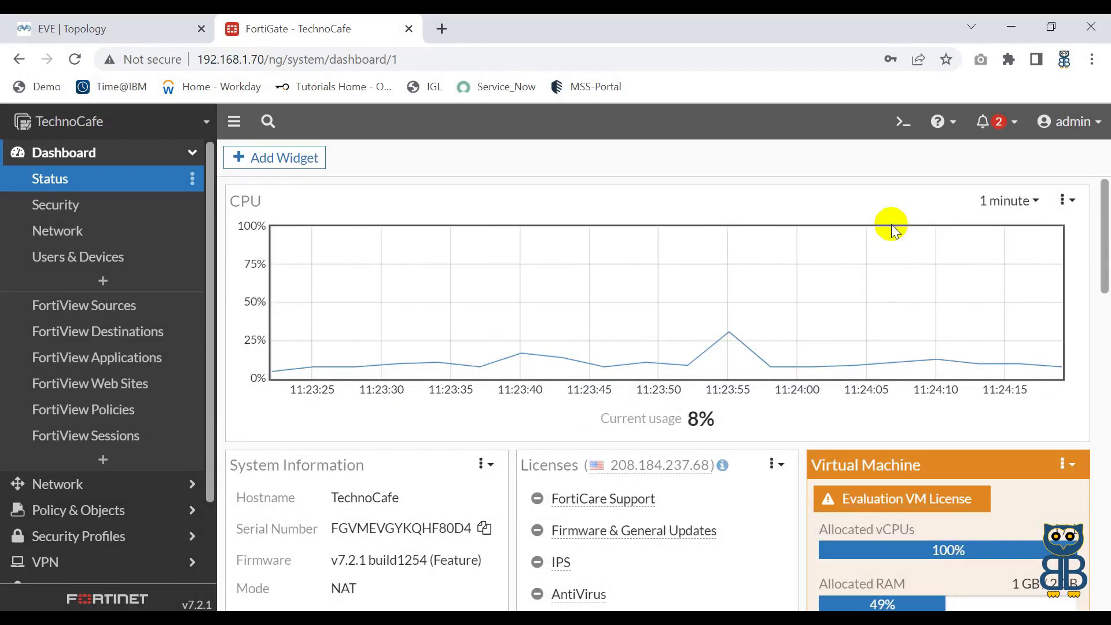
Step: Resize the CPU widget to a width of one column
left_click(1073, 203)
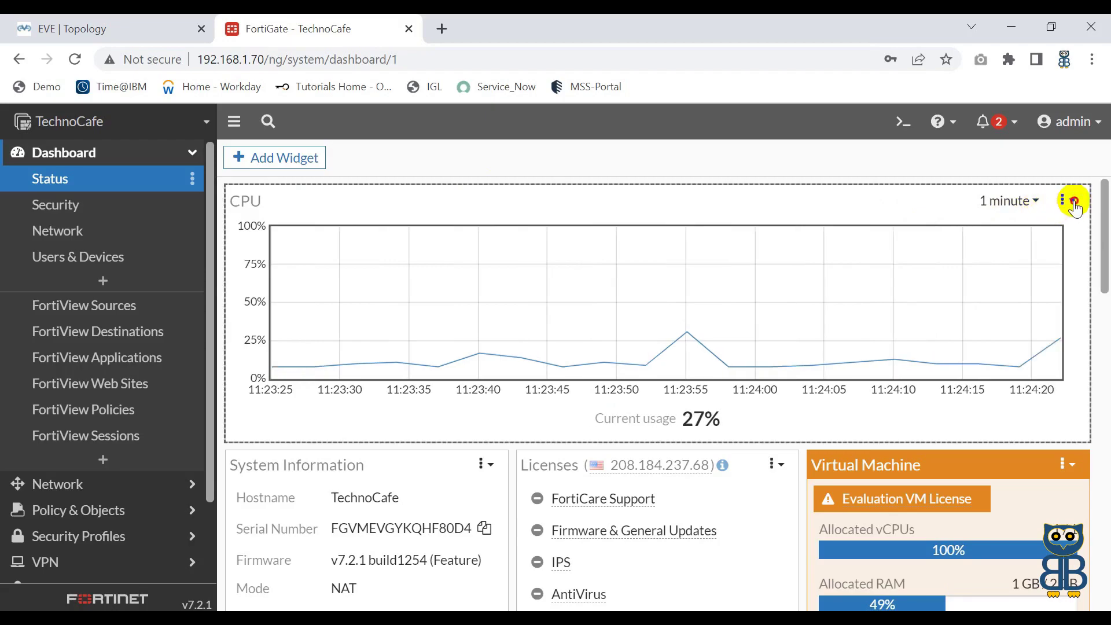
mouse_move(1063, 227)
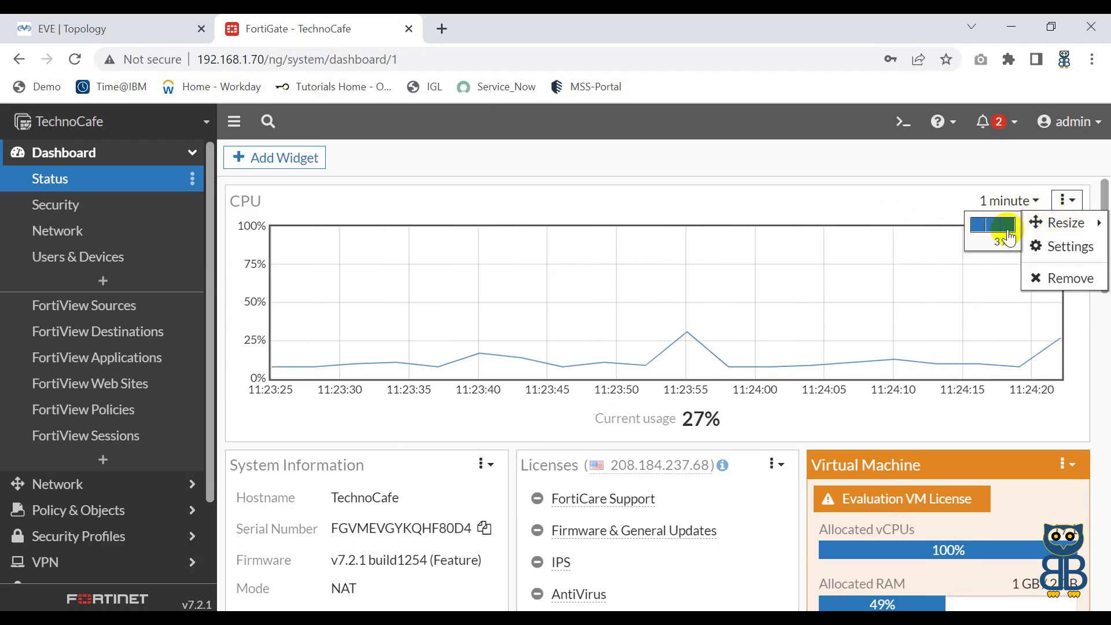
left_click(987, 227)
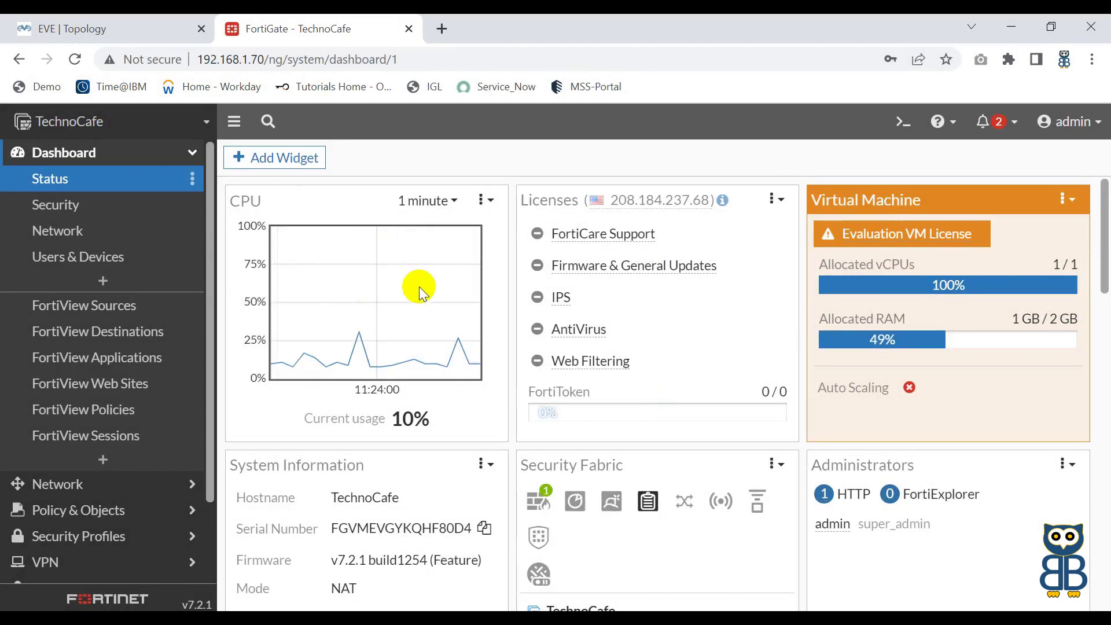
Step: Reopen the system settings from the System Information widget, set the theme back to Jade and apply the change
mouse_move(355, 331)
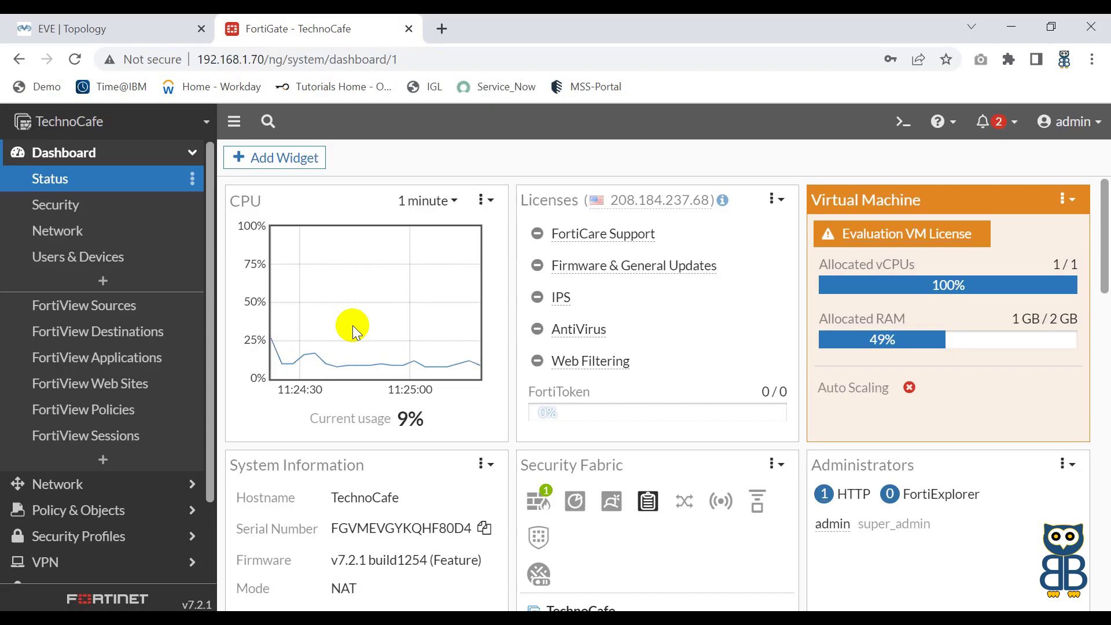
scroll(349, 479, "down", 1)
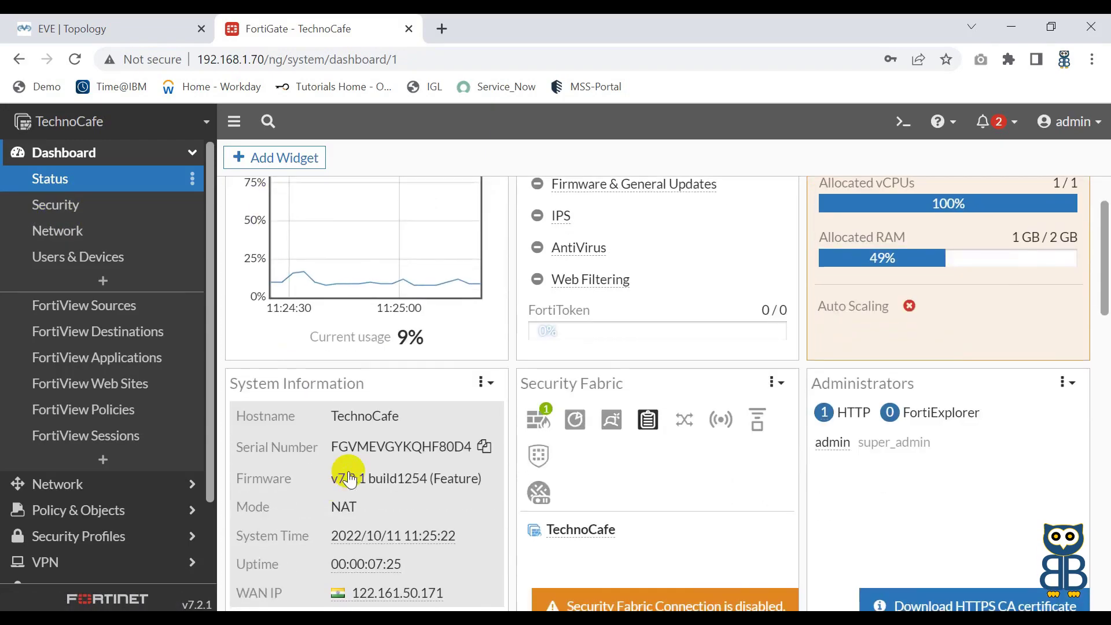
right_click(440, 417)
left_click(411, 418)
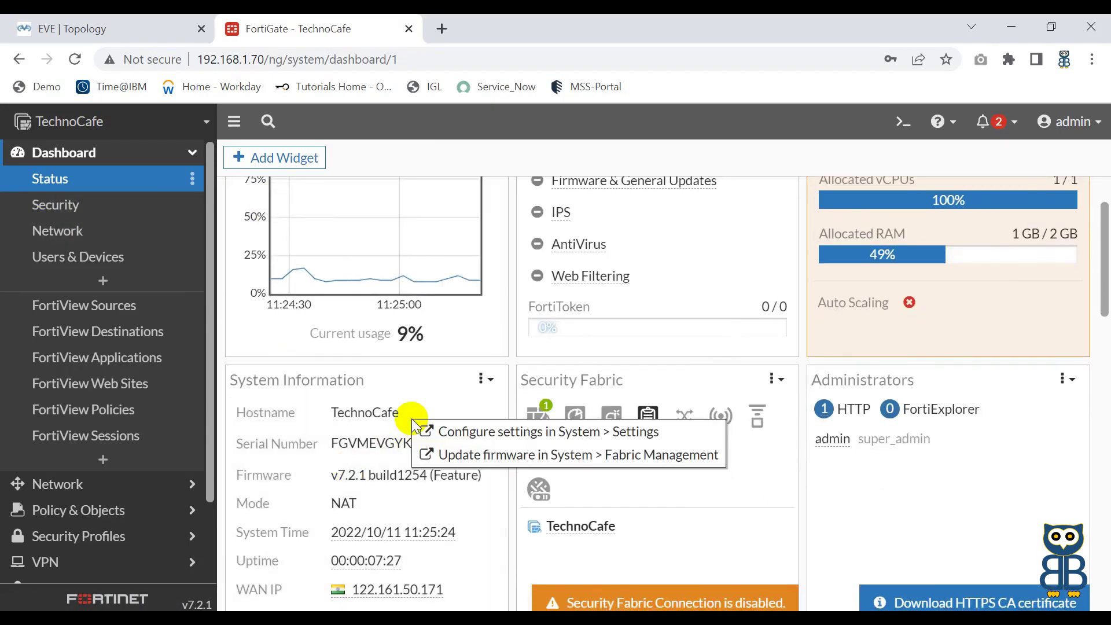
left_click(449, 432)
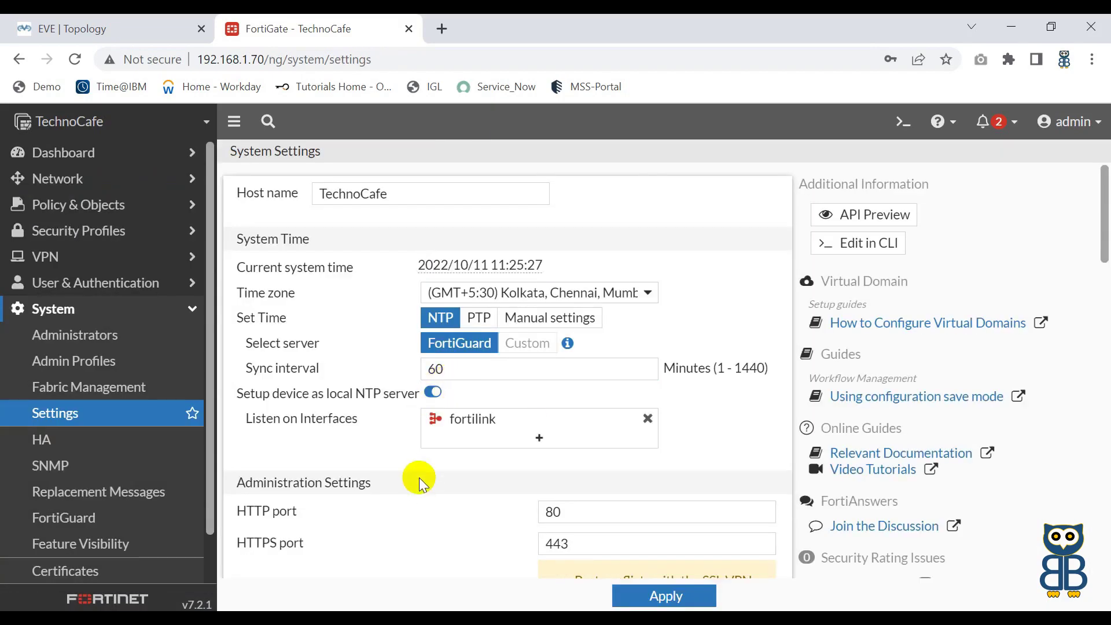
scroll(419, 480, "down", 15)
scroll(419, 484, "down", 3)
scroll(419, 483, "up", 4)
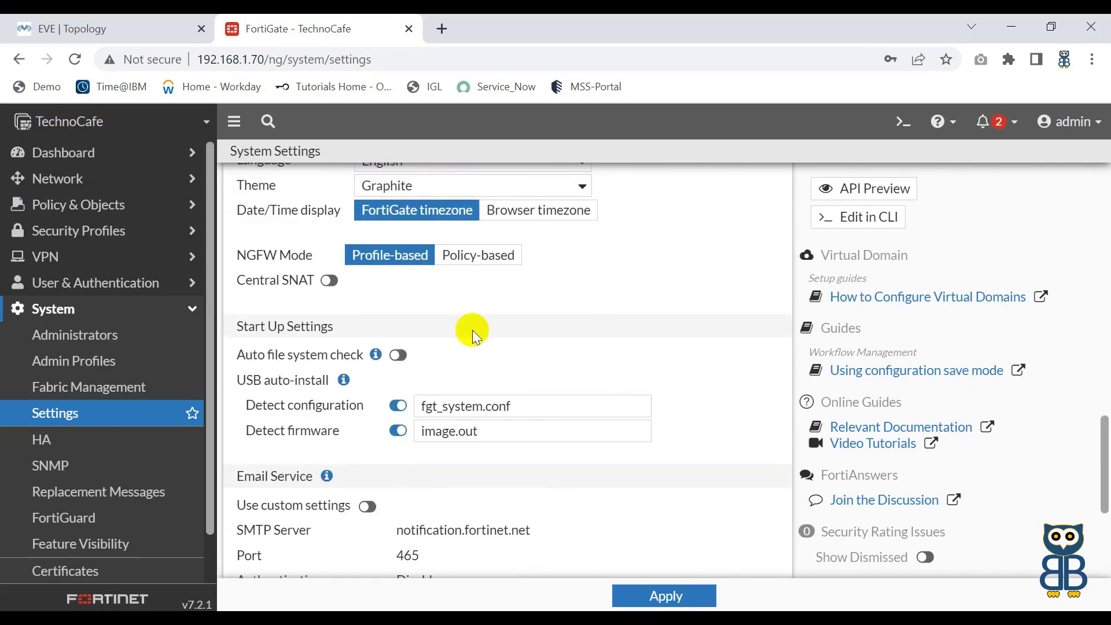
scroll(472, 330, "up", 3)
left_click(584, 367)
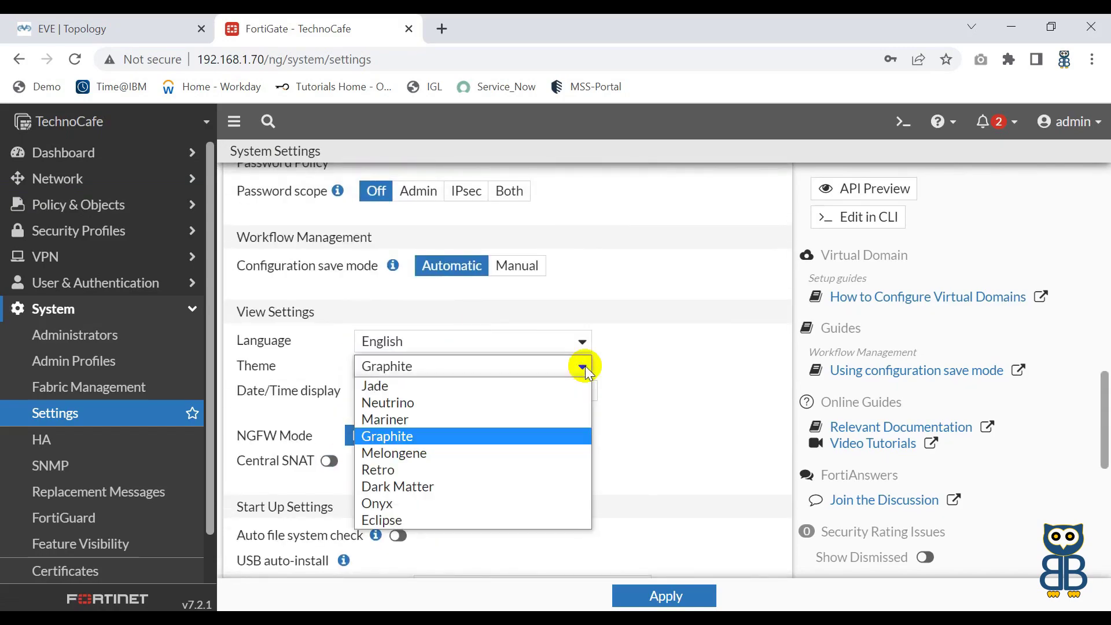
left_click(382, 383)
scroll(658, 434, "down", 2)
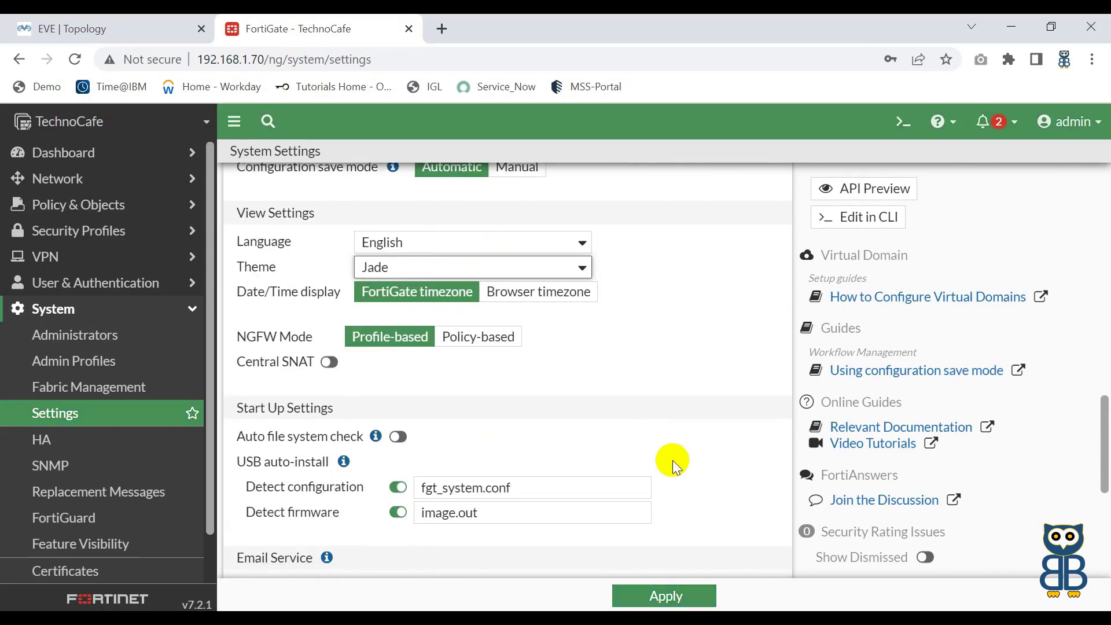
left_click(674, 597)
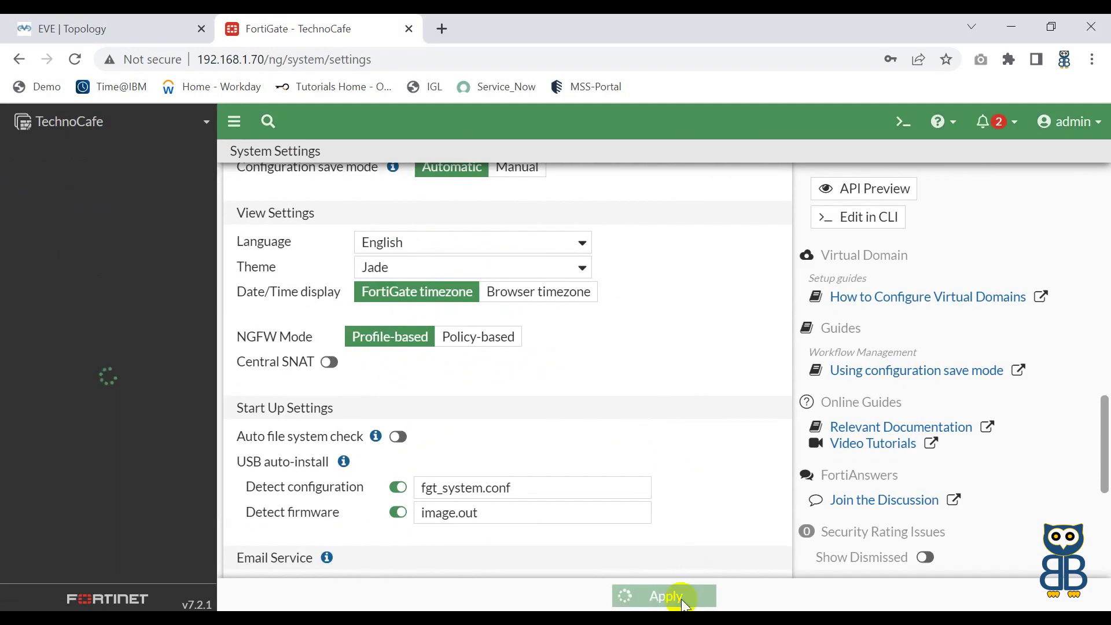
Step: Return to the Status dashboard and collapse the Dashboard section of the navigation menu
left_click(157, 152)
left_click(81, 179)
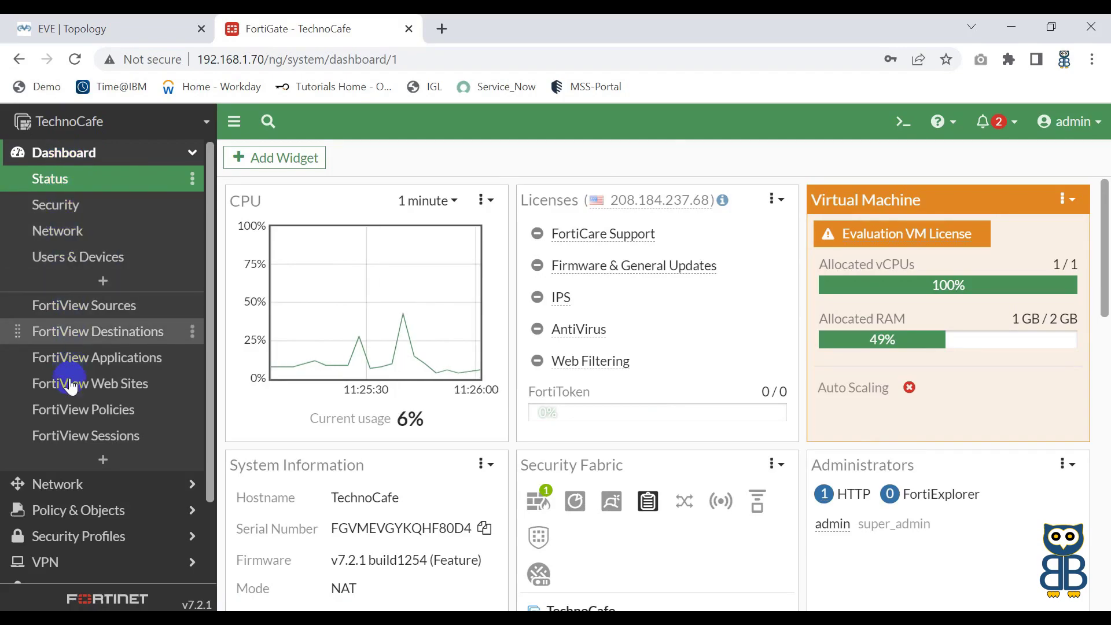
left_click(157, 153)
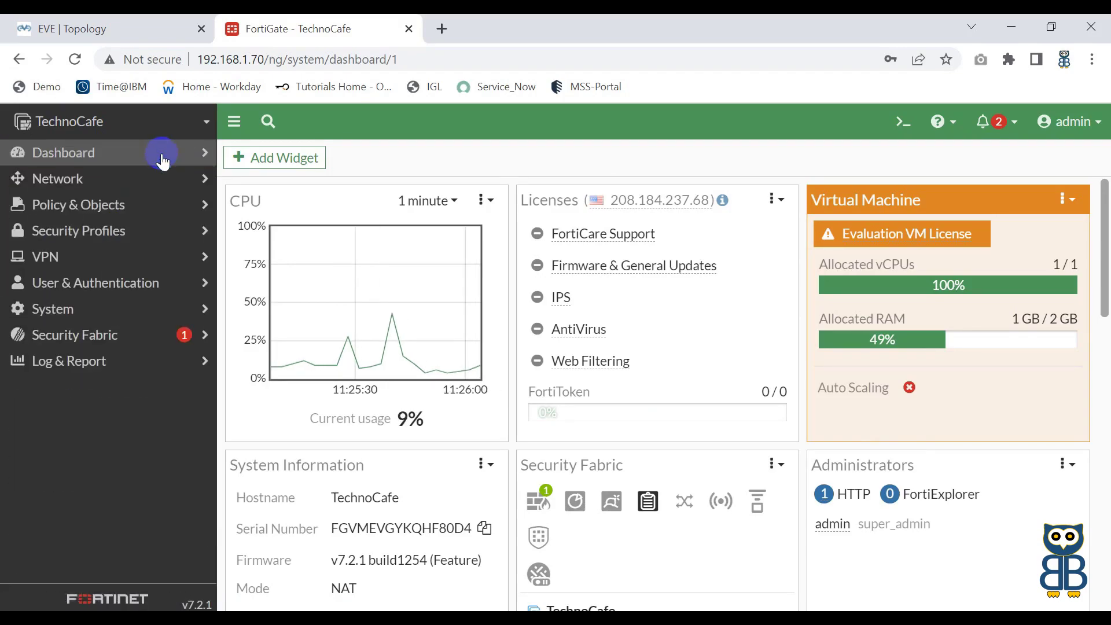
Step: Examine the Network section's menu entries, the FortiCare Support license status and the System Information widget
left_click(78, 183)
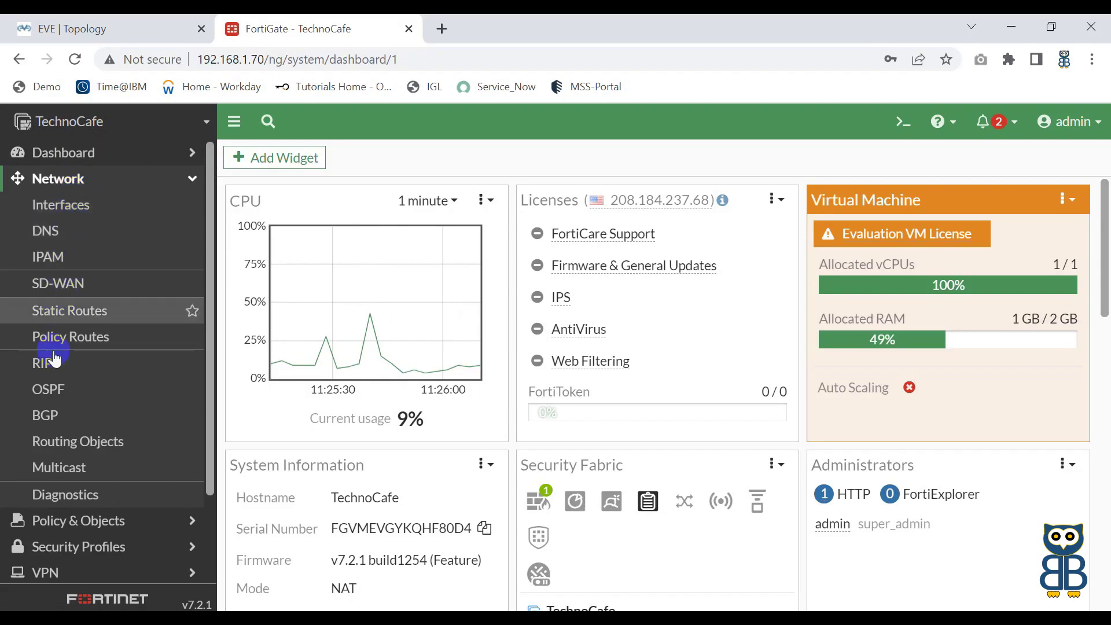
left_click(105, 184)
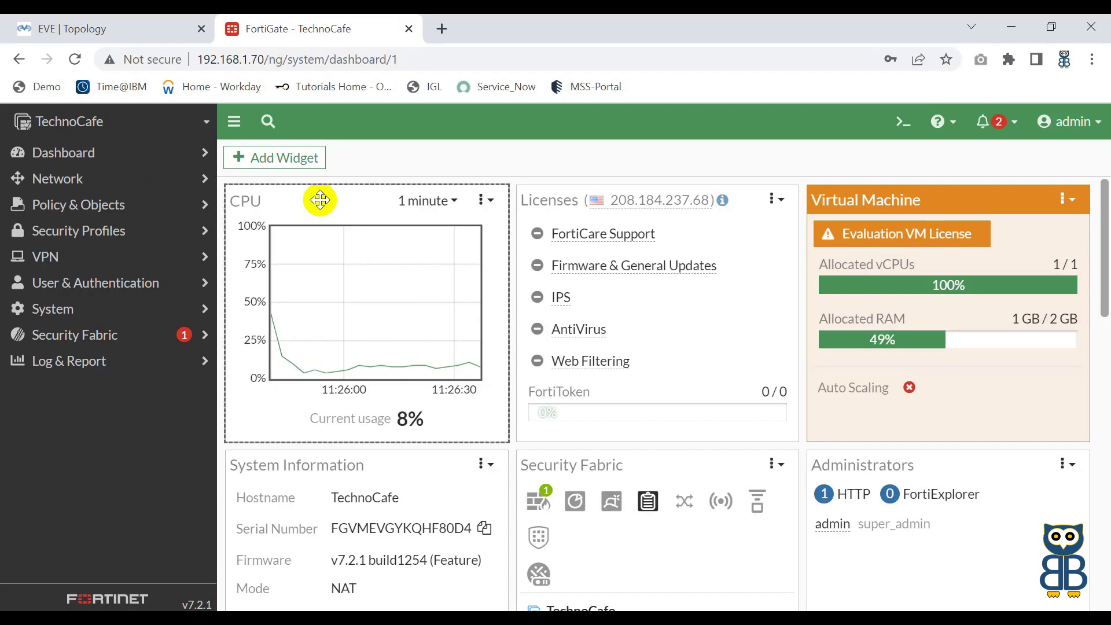
mouse_move(634, 230)
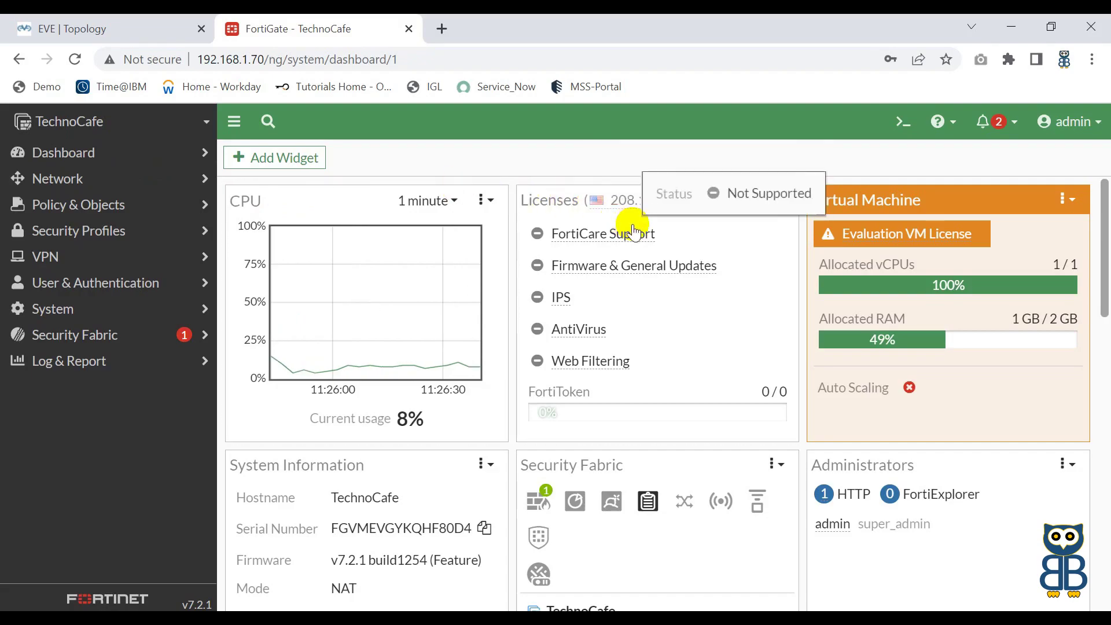
scroll(650, 347, "down", 3)
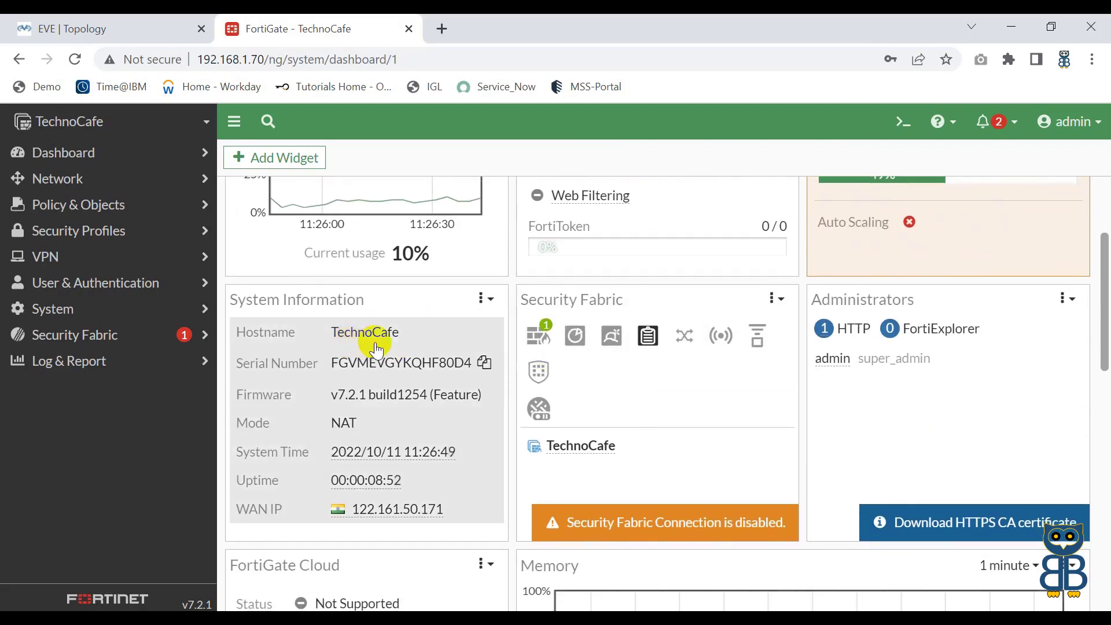
scroll(376, 344, "up", 3)
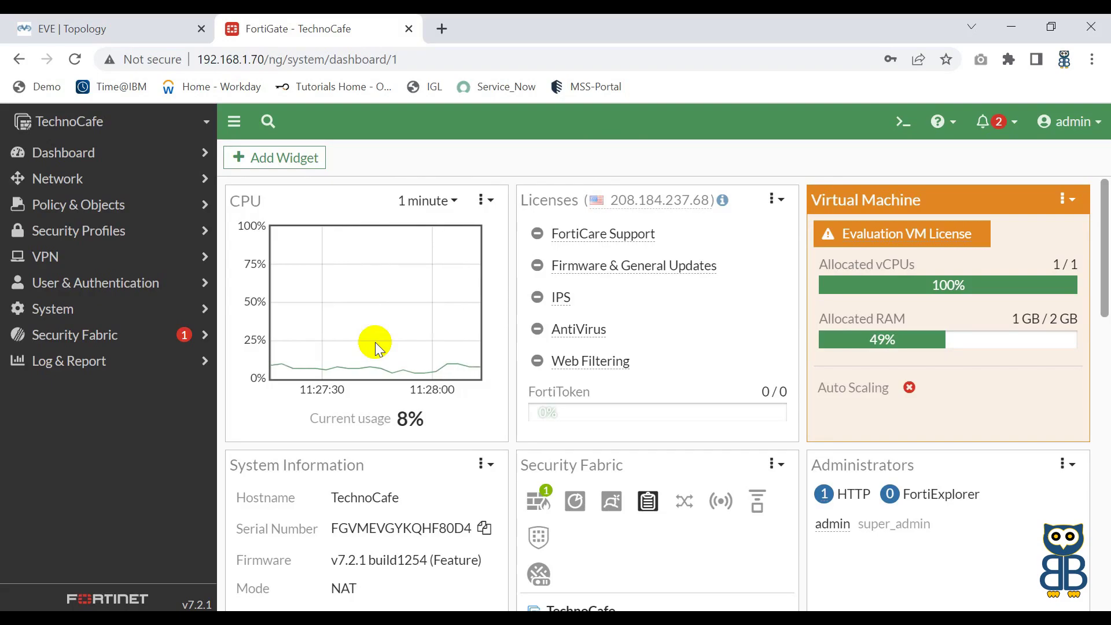
Step: Hide the navigation menu so the dashboard fills the page, and show the menu again
left_click(231, 122)
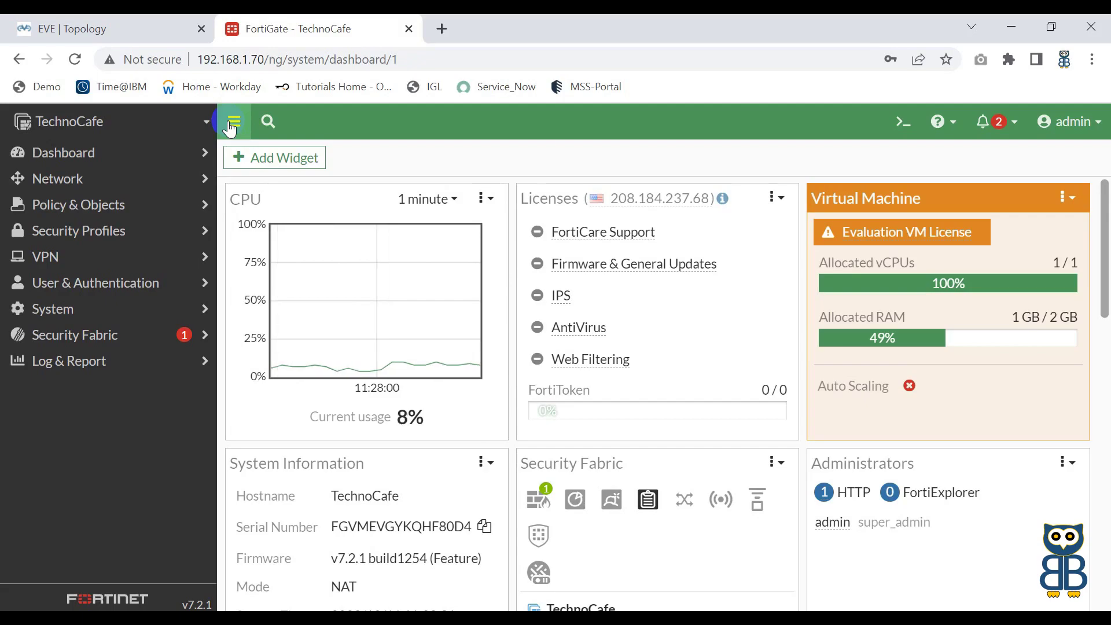
left_click(230, 123)
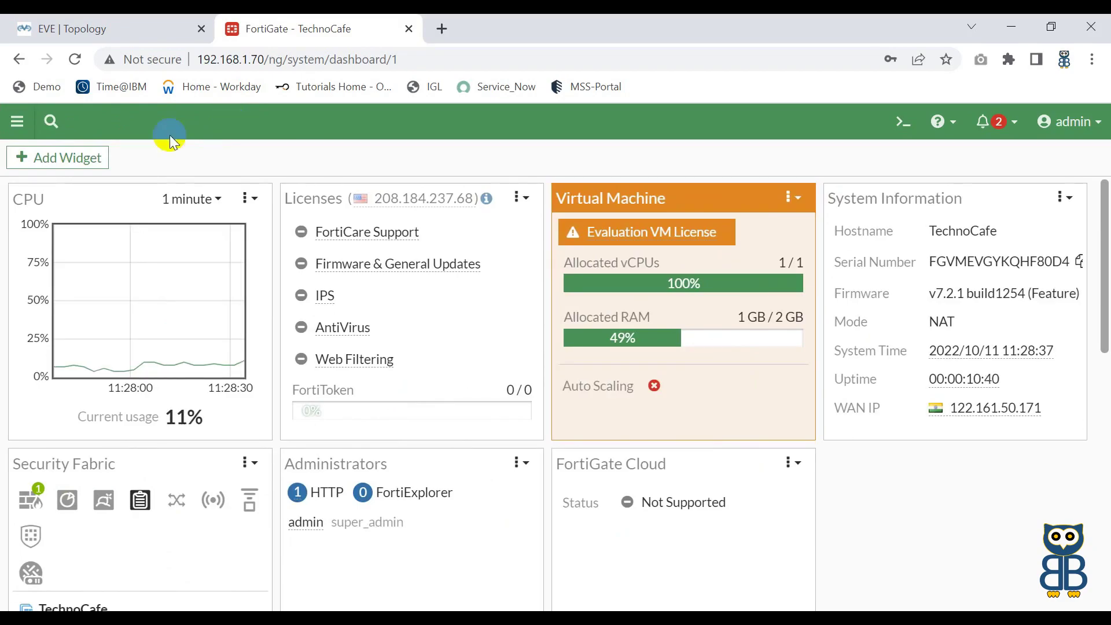
left_click(16, 119)
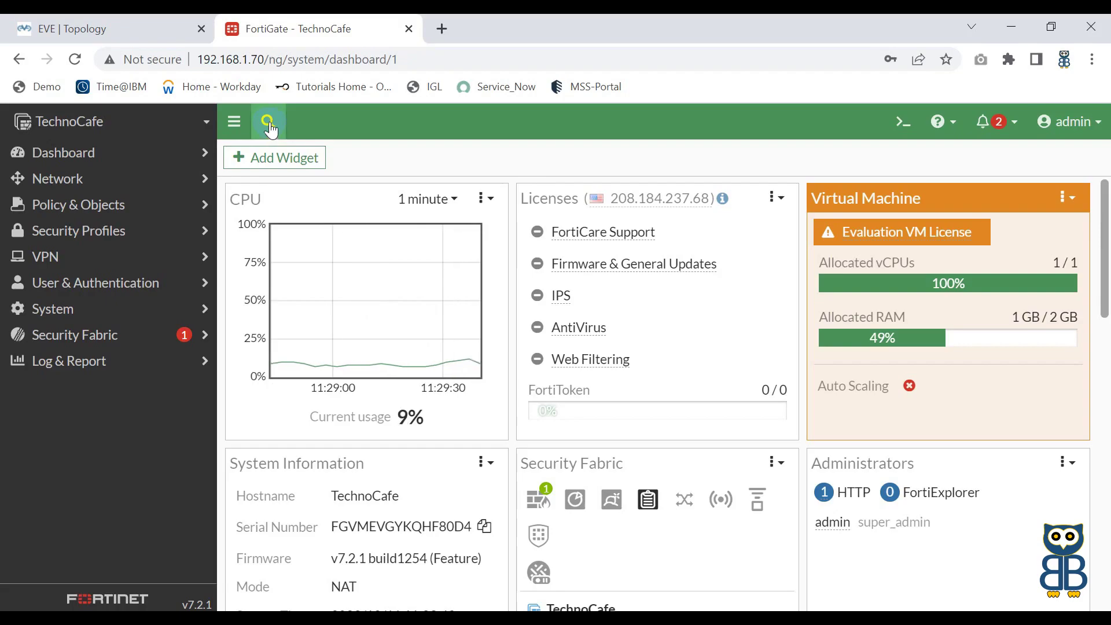
Step: Search the firewall's global search for "User"
left_click(268, 122)
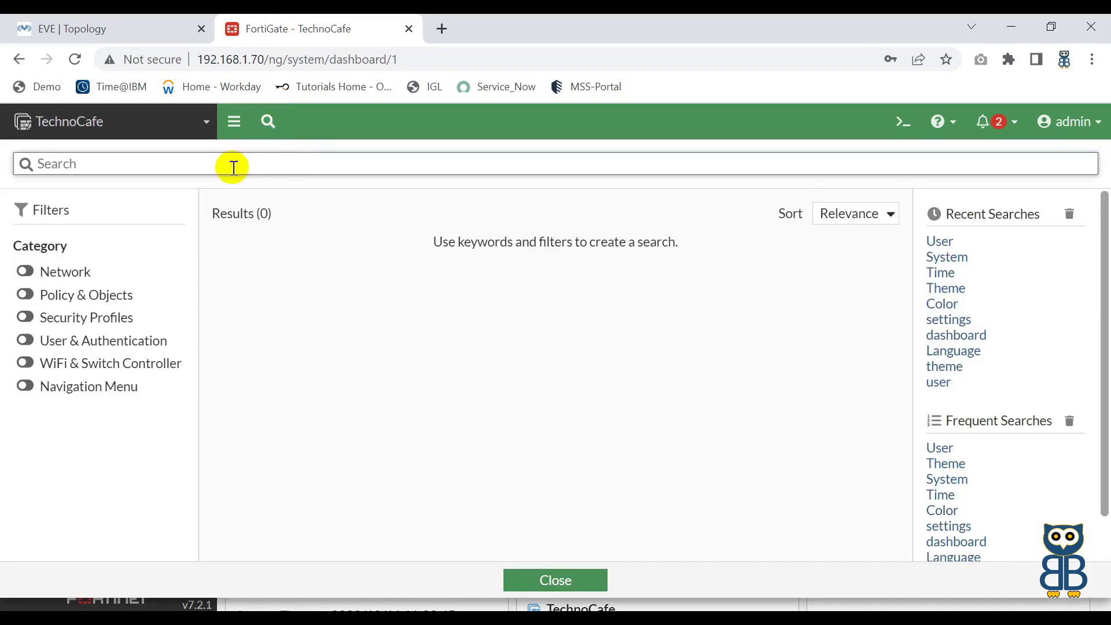
type("User")
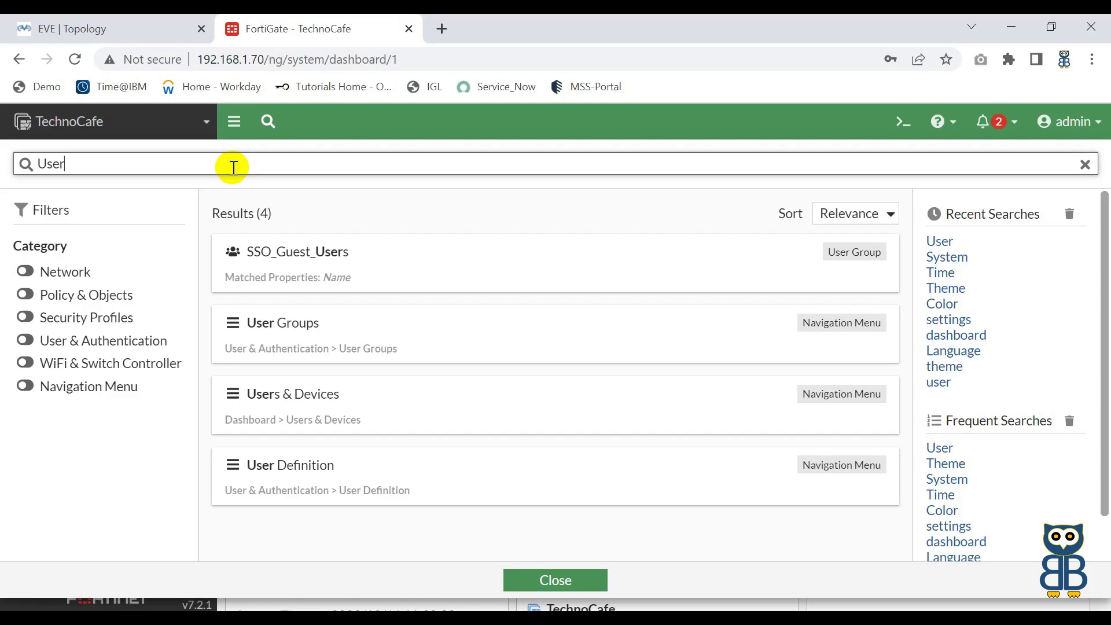
key("Tab")
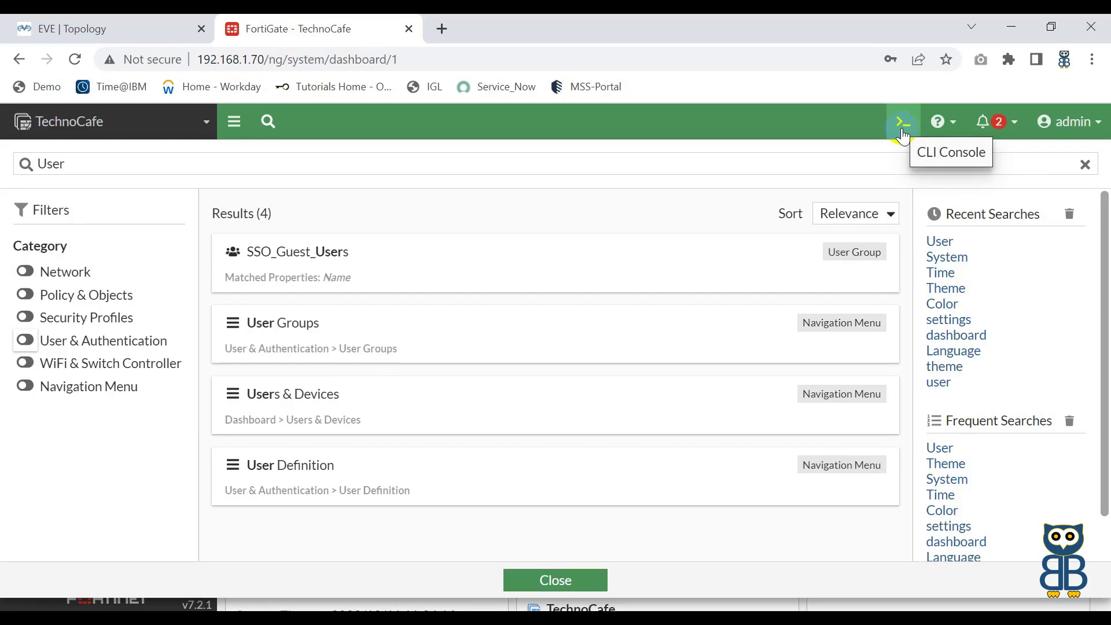
Step: Open the CLI console and run the command get system interface
left_click(903, 123)
left_click(589, 284)
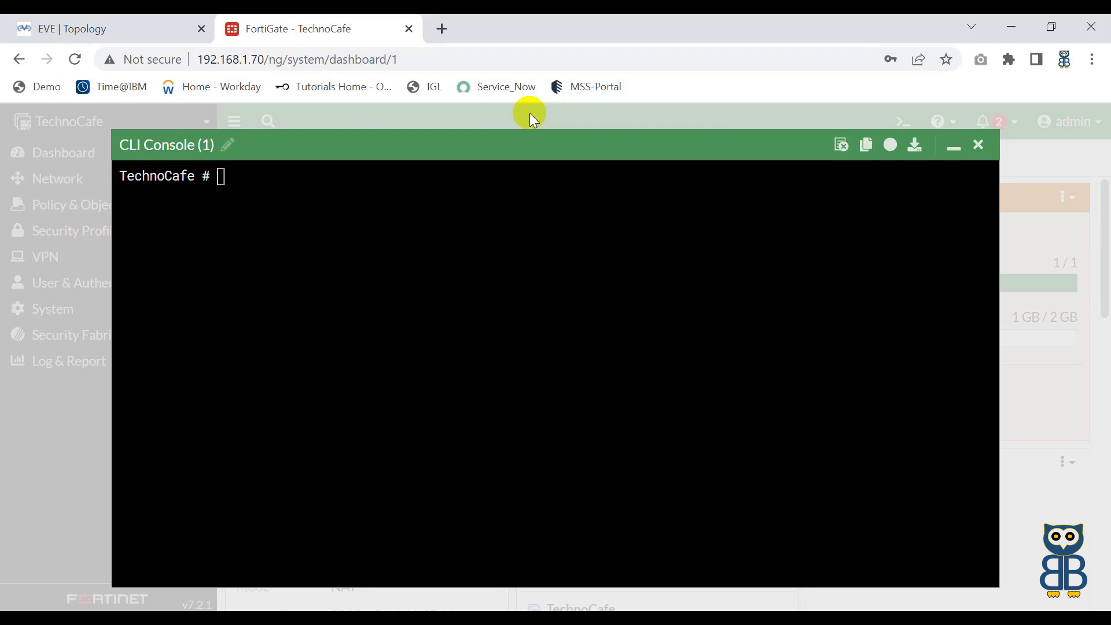
left_click(437, 221)
type("get system interface")
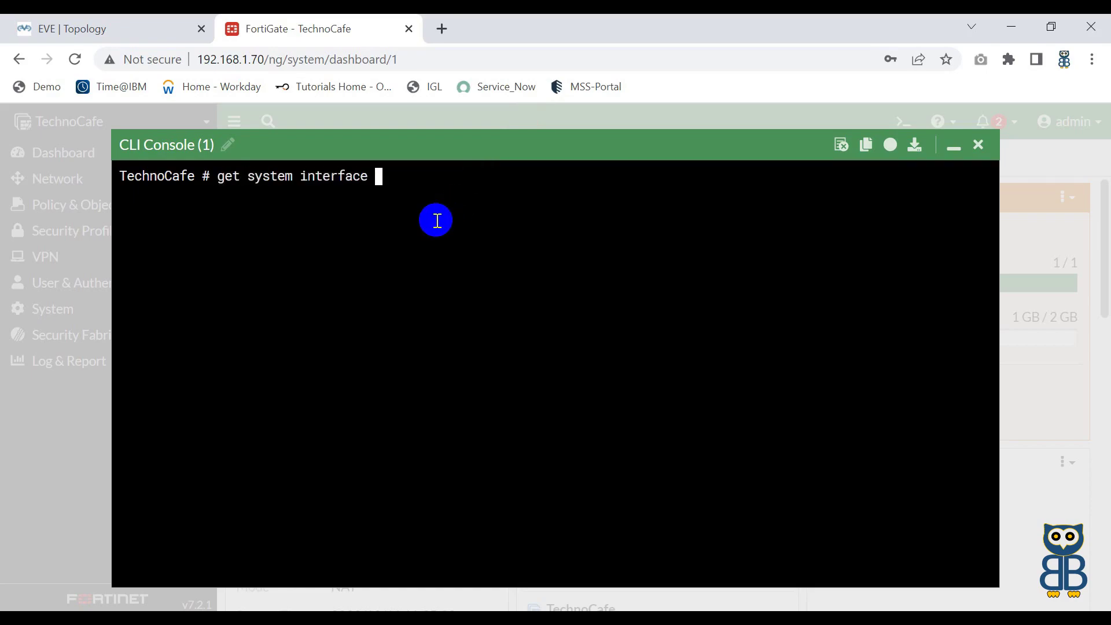
key("Return")
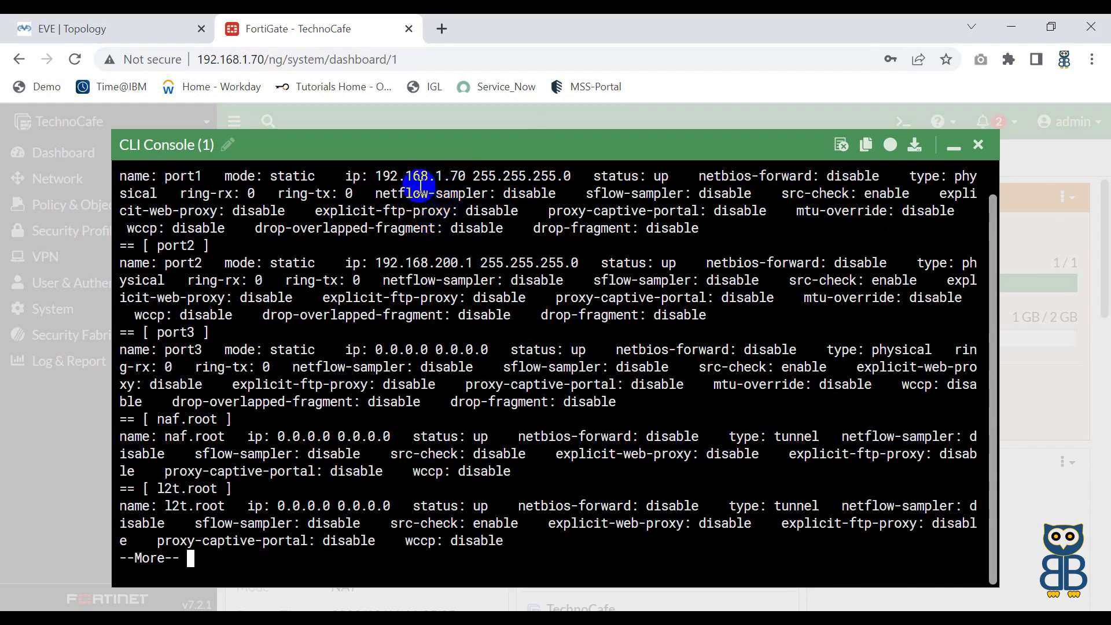
Step: Examine port1's IP address, name and status in the interface output, and quit the paged listing
left_click_drag(376, 176, 463, 173)
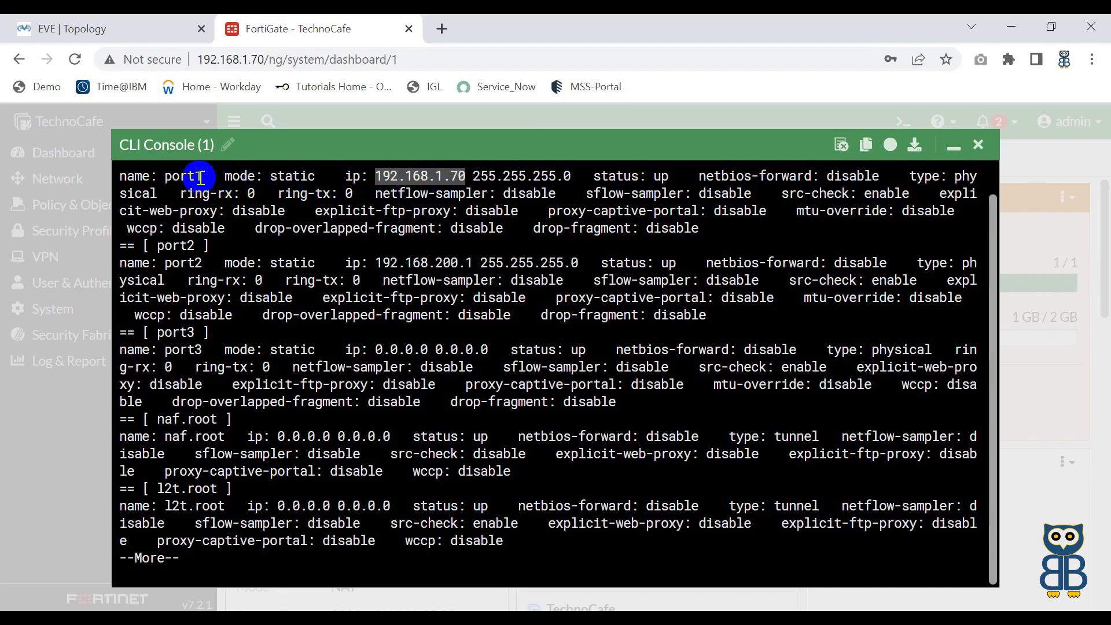
left_click_drag(164, 177, 207, 175)
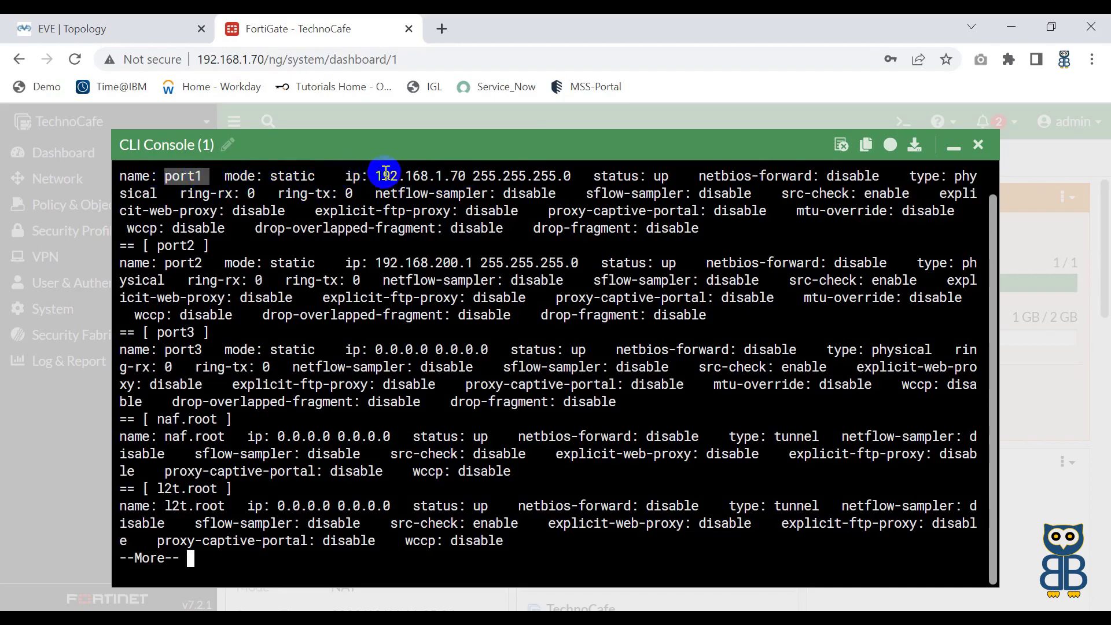
left_click(472, 177)
left_click_drag(472, 177, 670, 176)
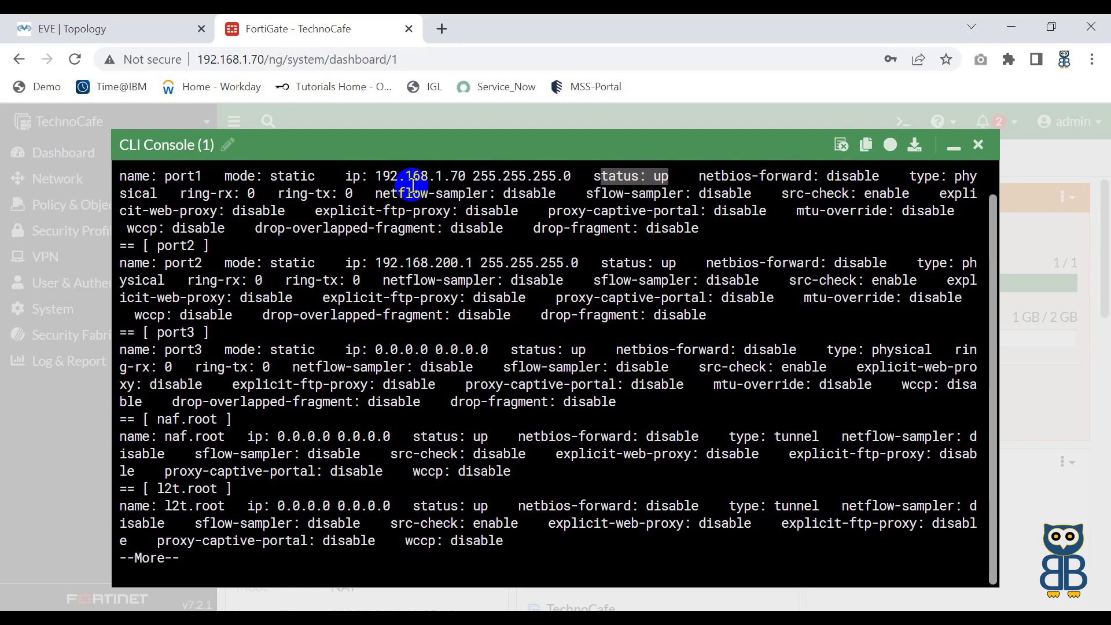
key("q")
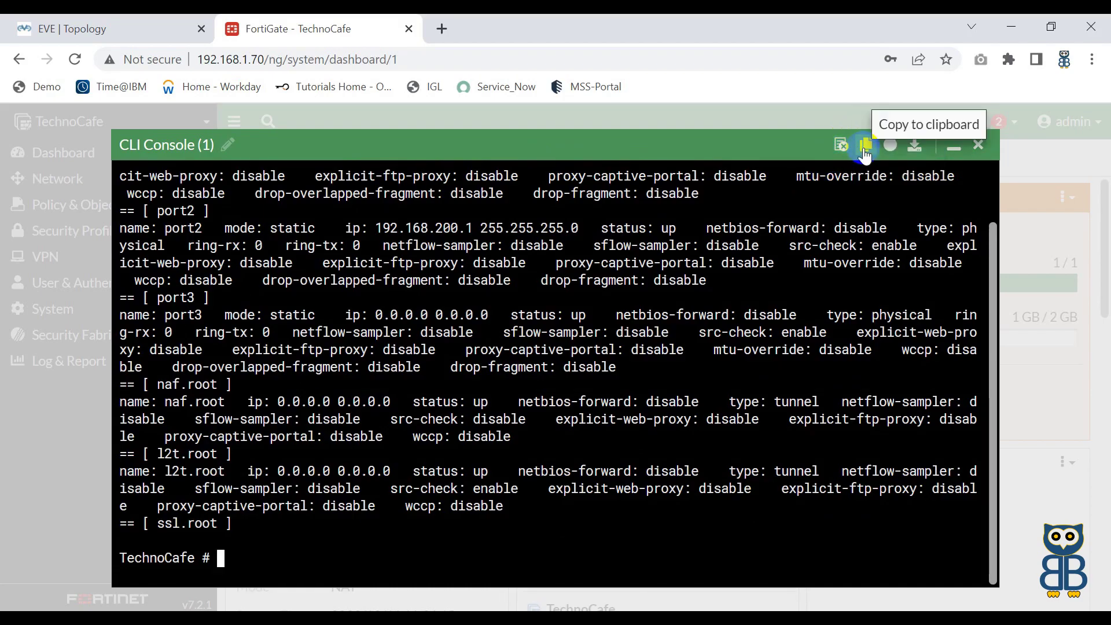
Step: Clear the console and run get system interface again
left_click(914, 147)
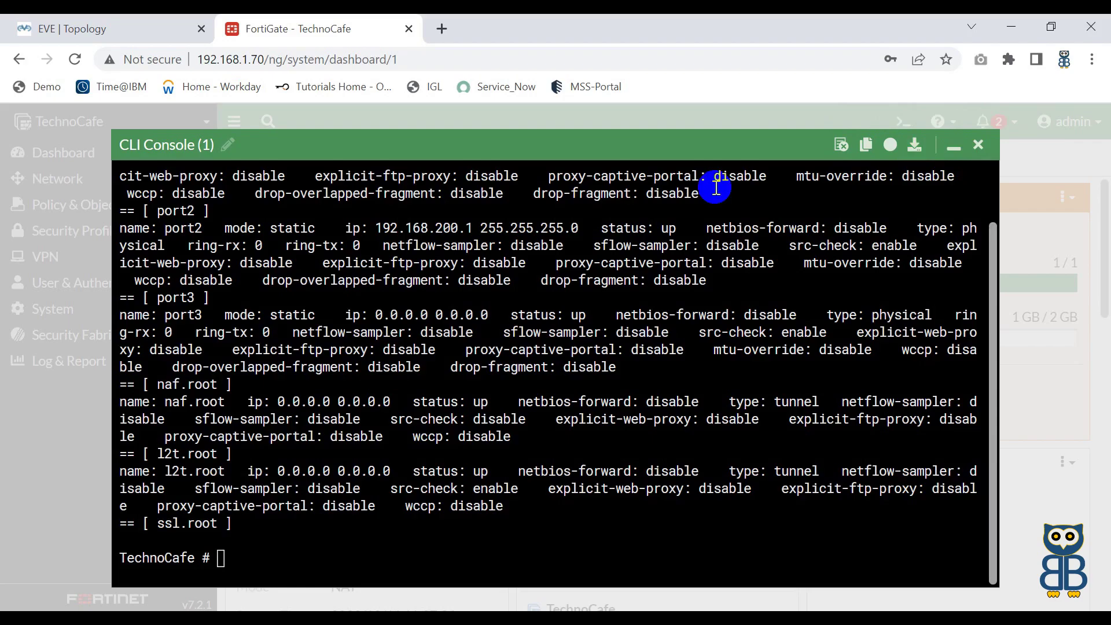
left_click(841, 147)
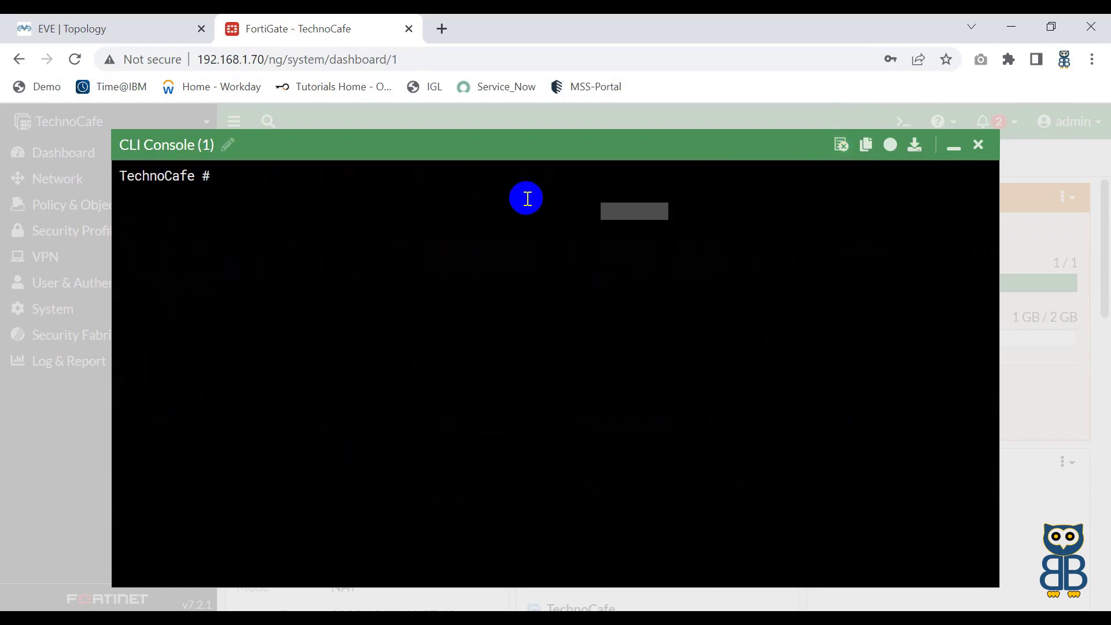
type("get system interface")
key("Return")
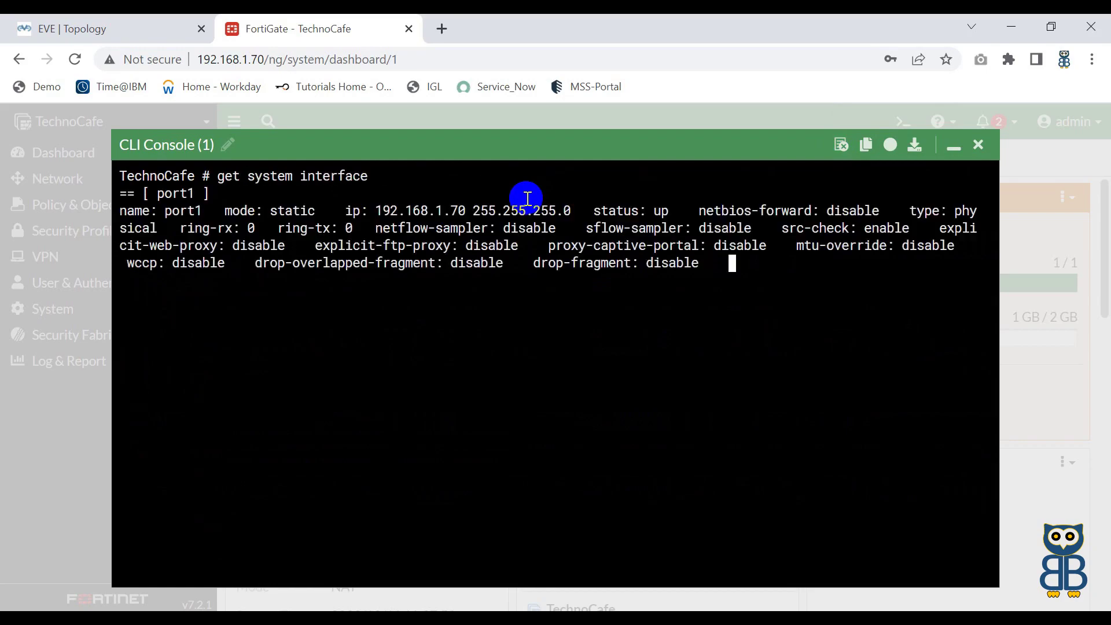
key("space")
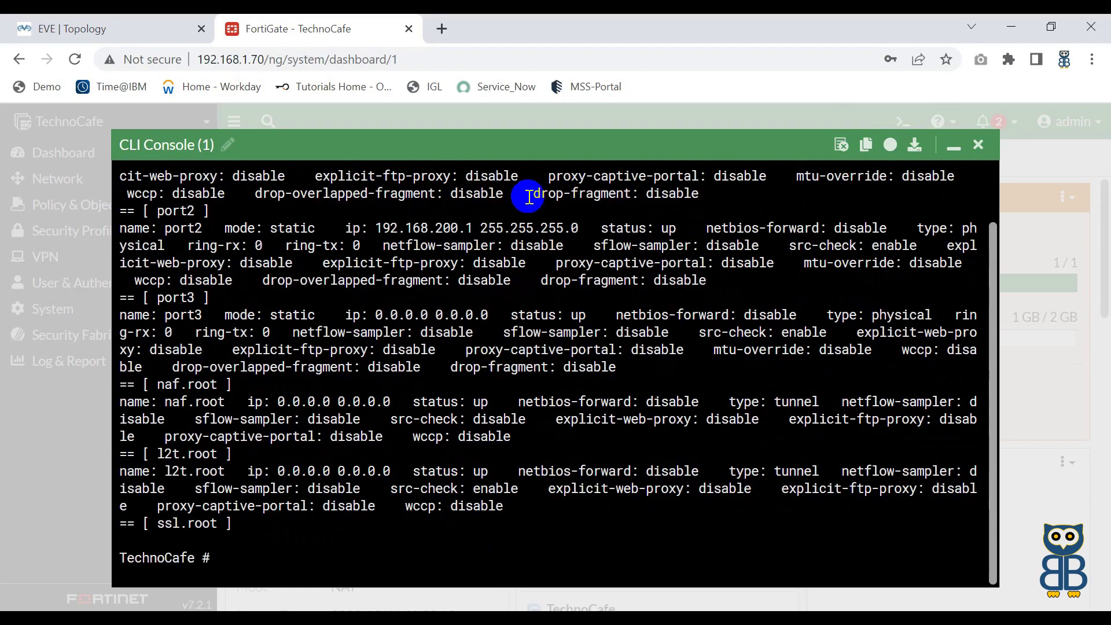
Step: Clear the console again and run get system status, paging through to the end of its output
left_click(843, 146)
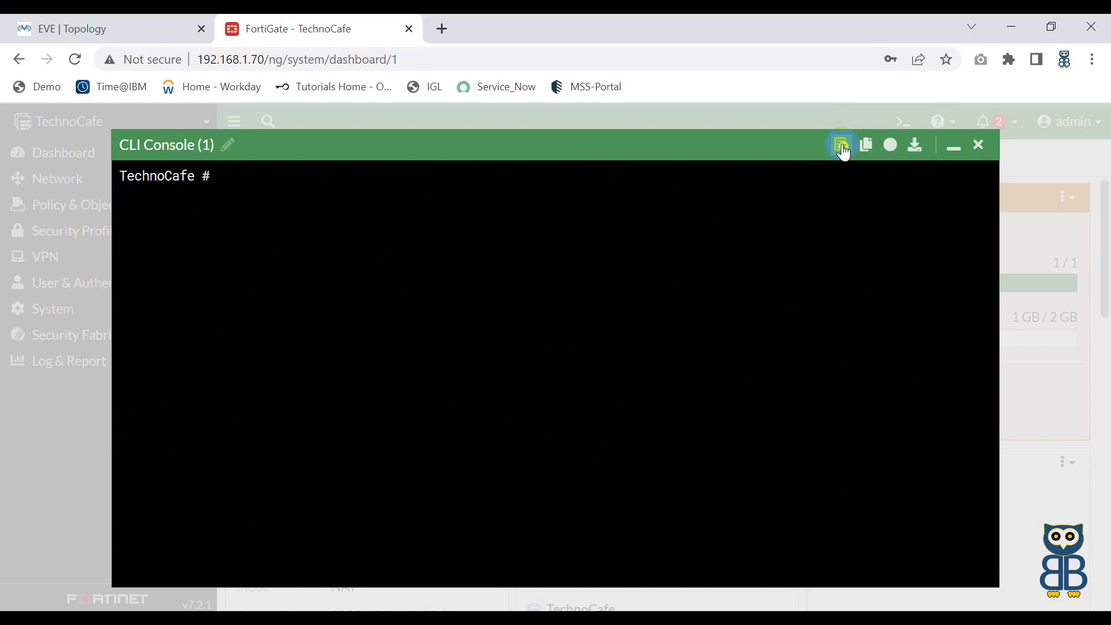
left_click(799, 190)
type("get system status")
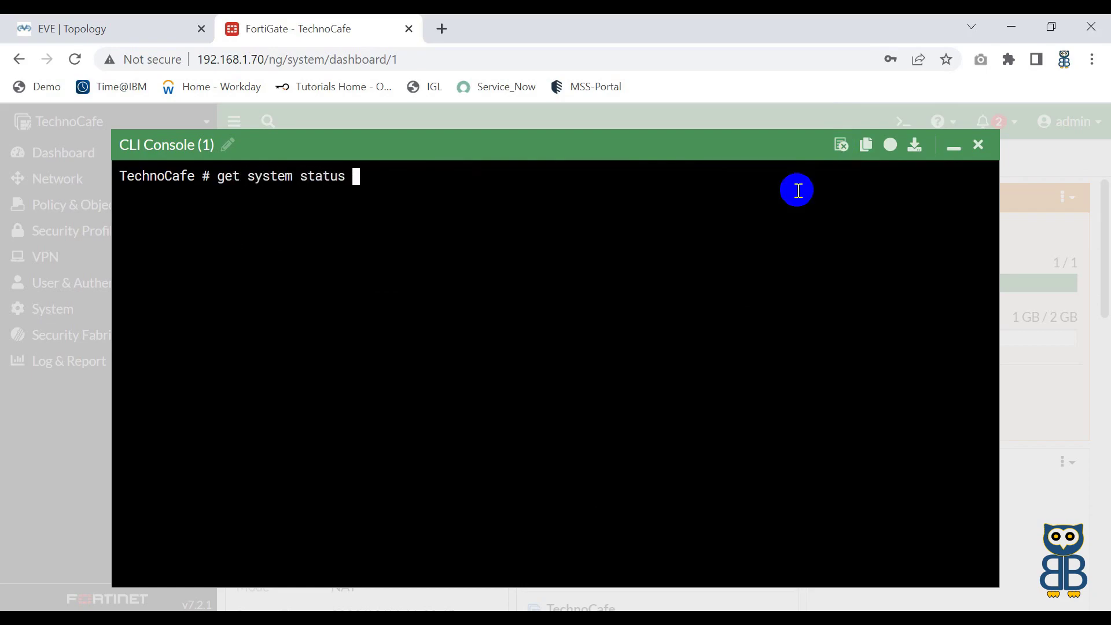
key("Return")
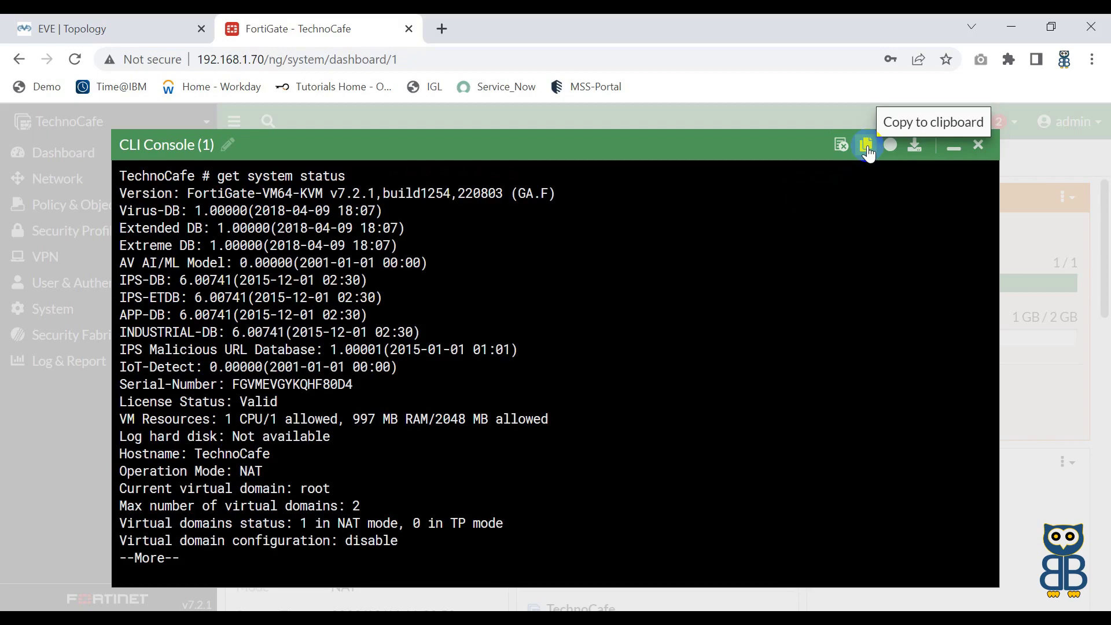
key("space")
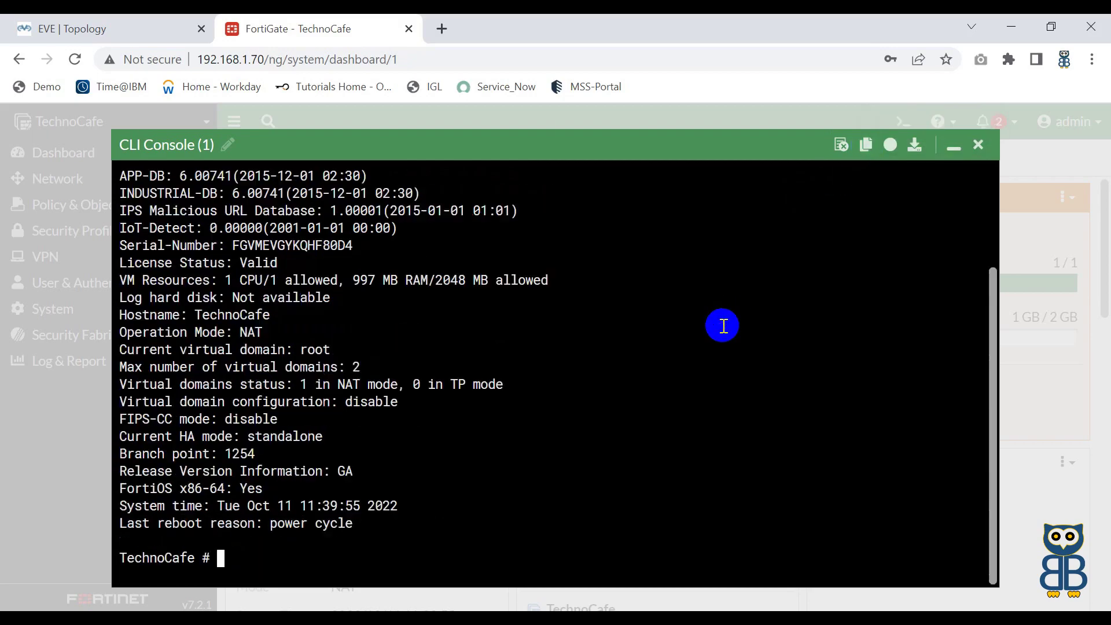
Step: Copy the console output to the clipboard and paste it into a new Notepad document
left_click(867, 146)
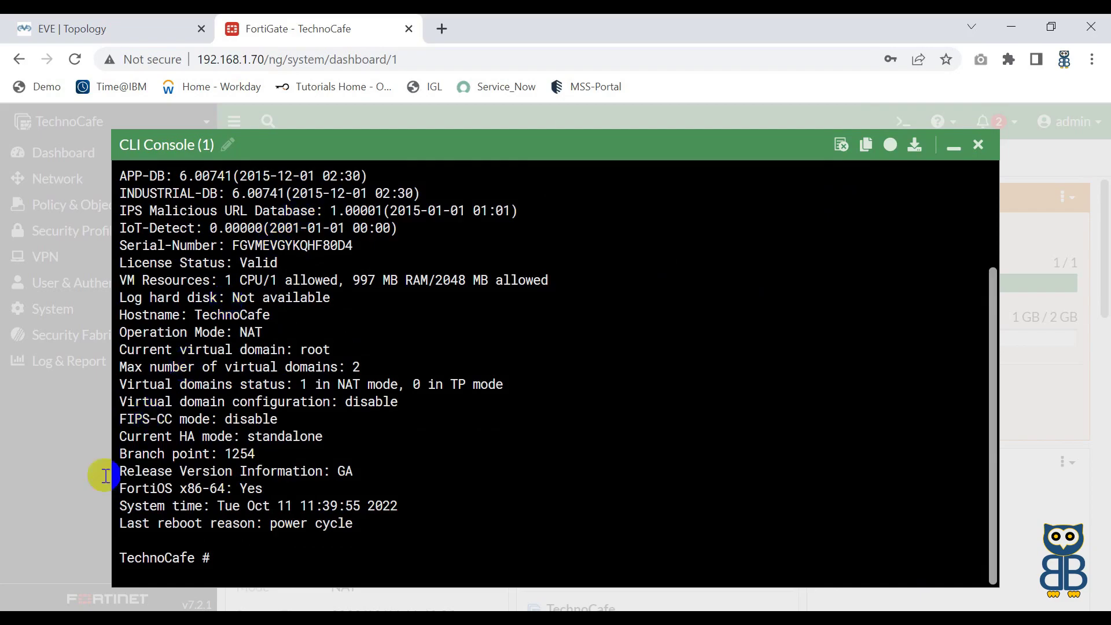
left_click(43, 607)
type("note")
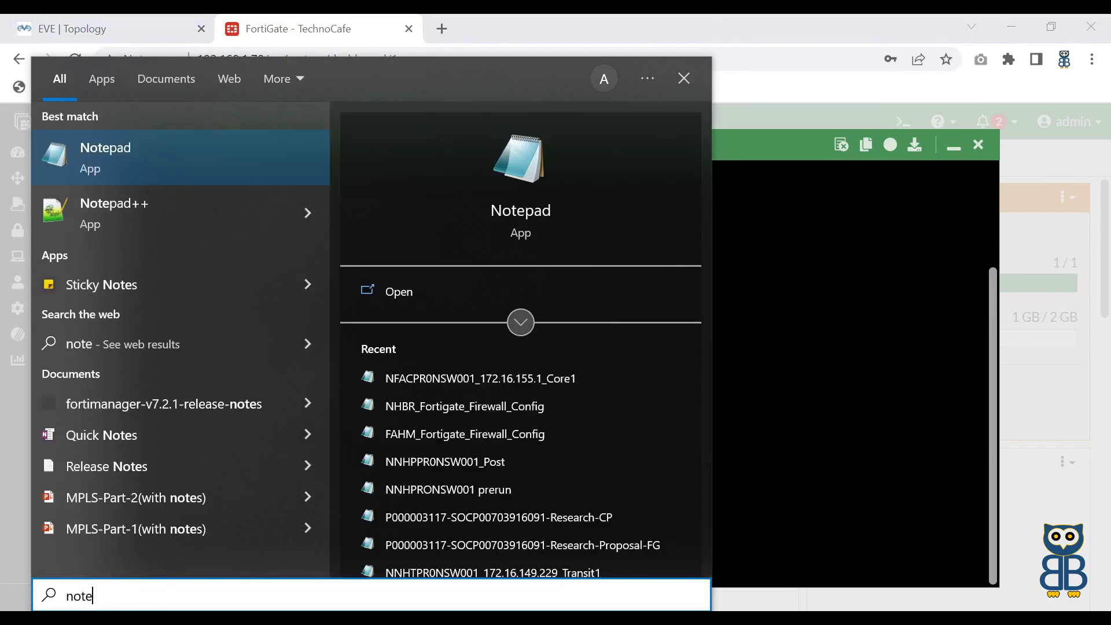
key("Return")
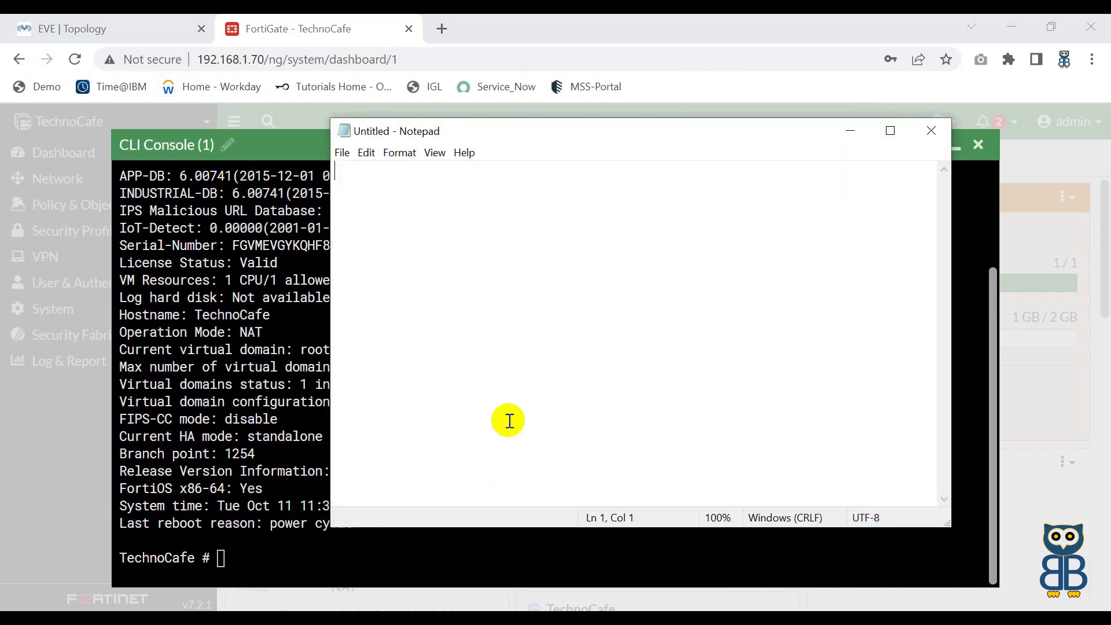
key("ctrl+v")
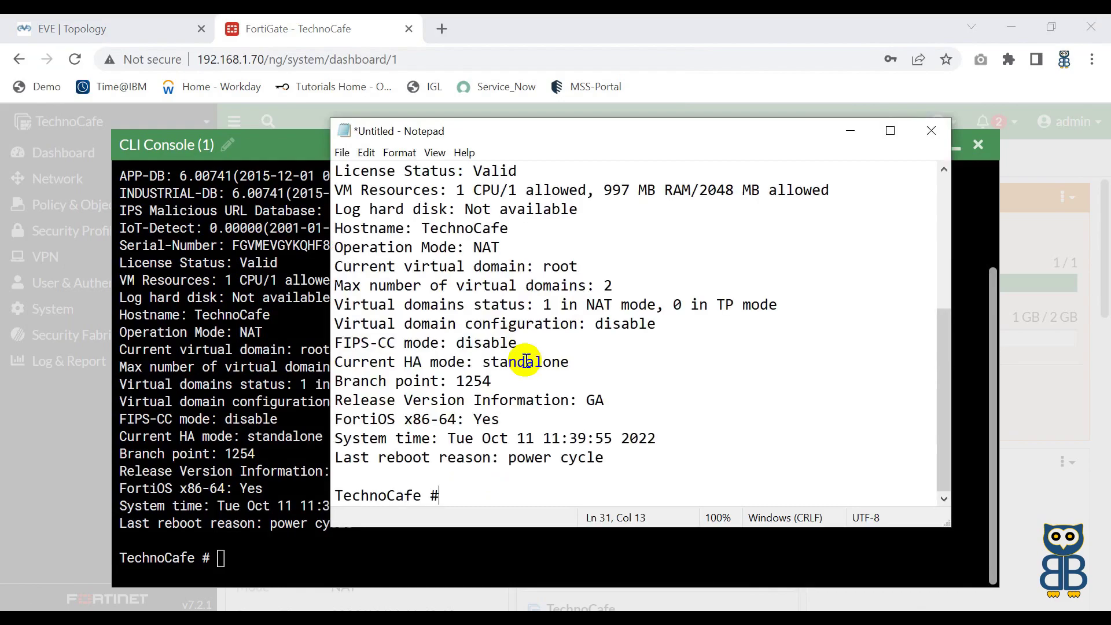
Step: Maximize Notepad to review the pasted system status output from its first line, and minimize the window
left_click(890, 132)
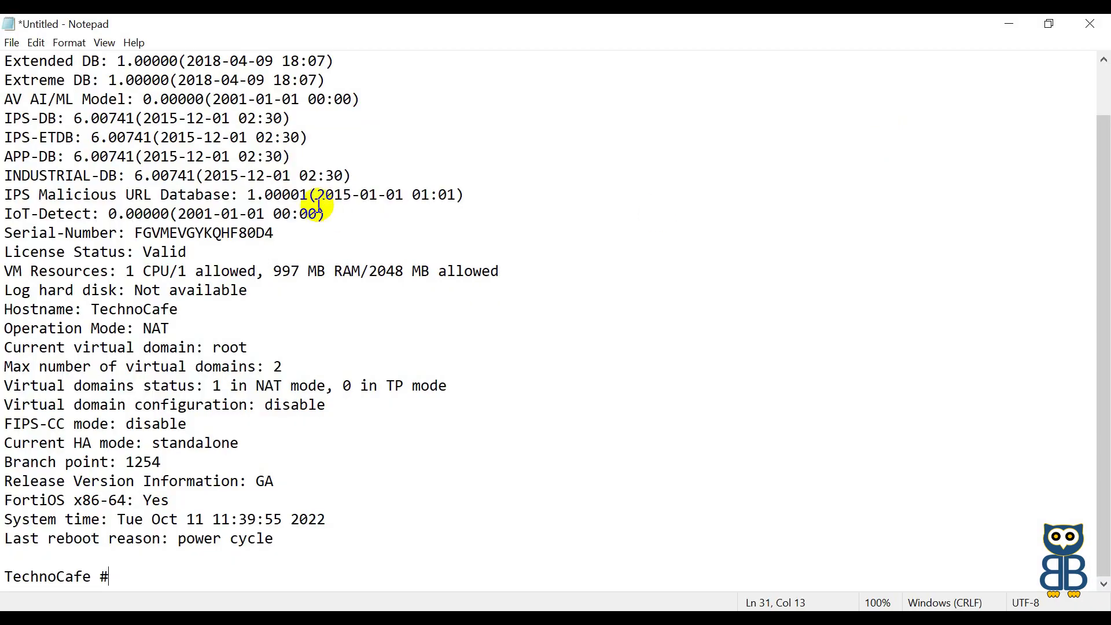
scroll(317, 204, "up", 1)
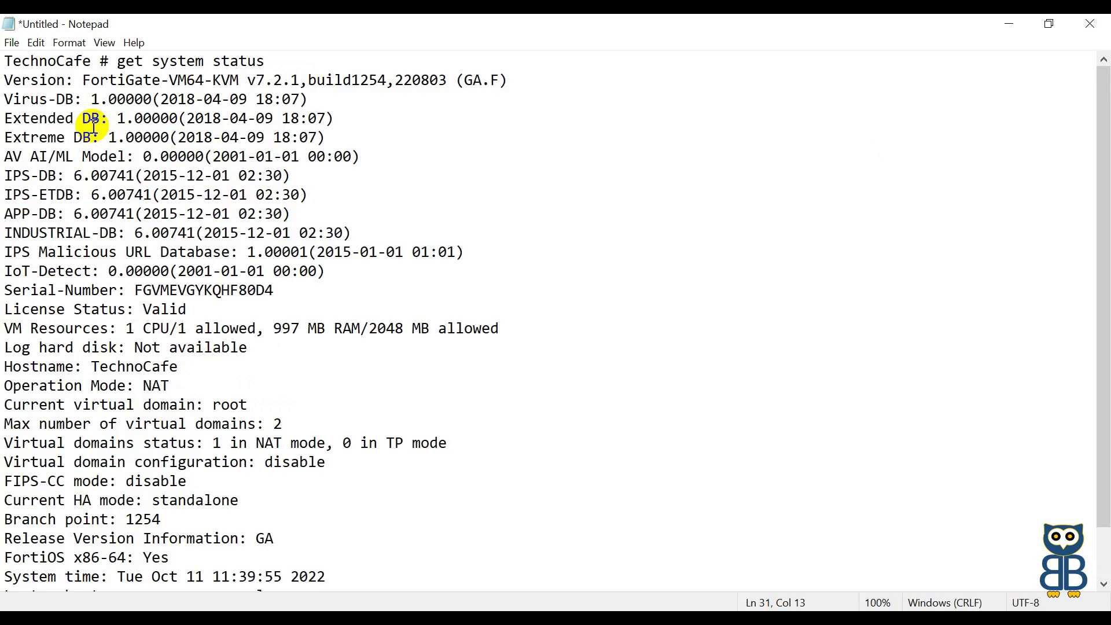
left_click(1009, 23)
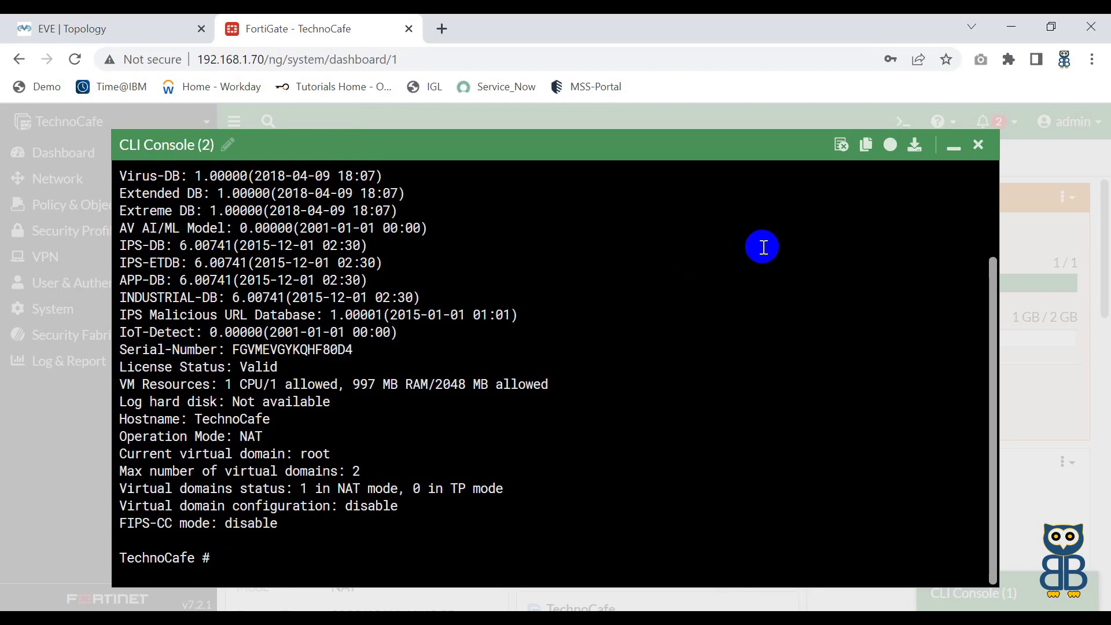
Step: Start recording in CLI Console (2) and run get system dns
left_click(891, 145)
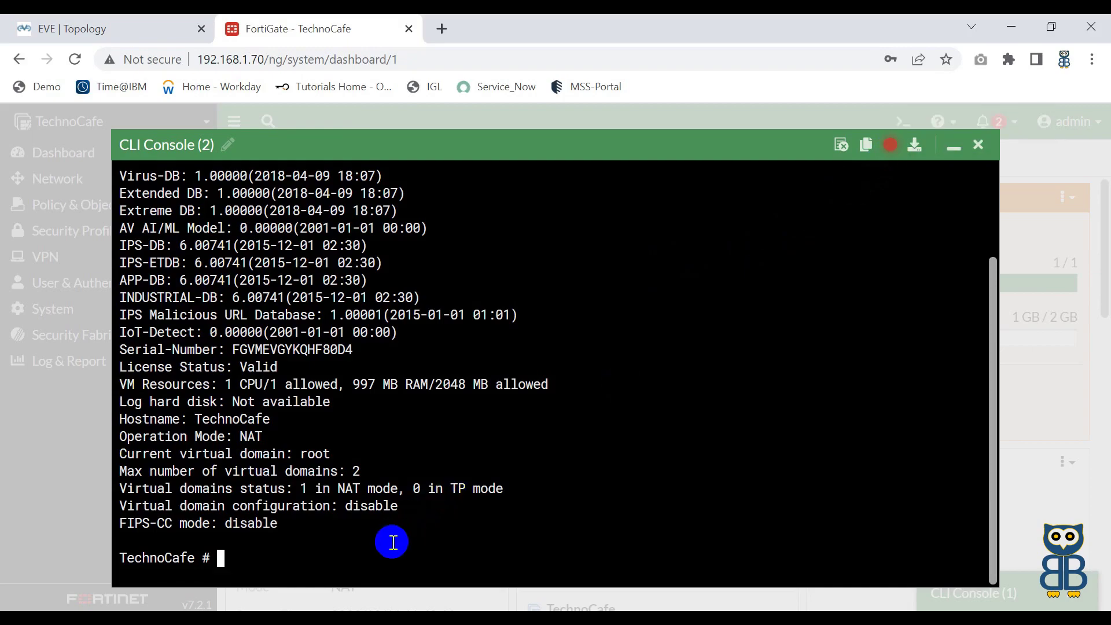
type("get system dns")
key("Return")
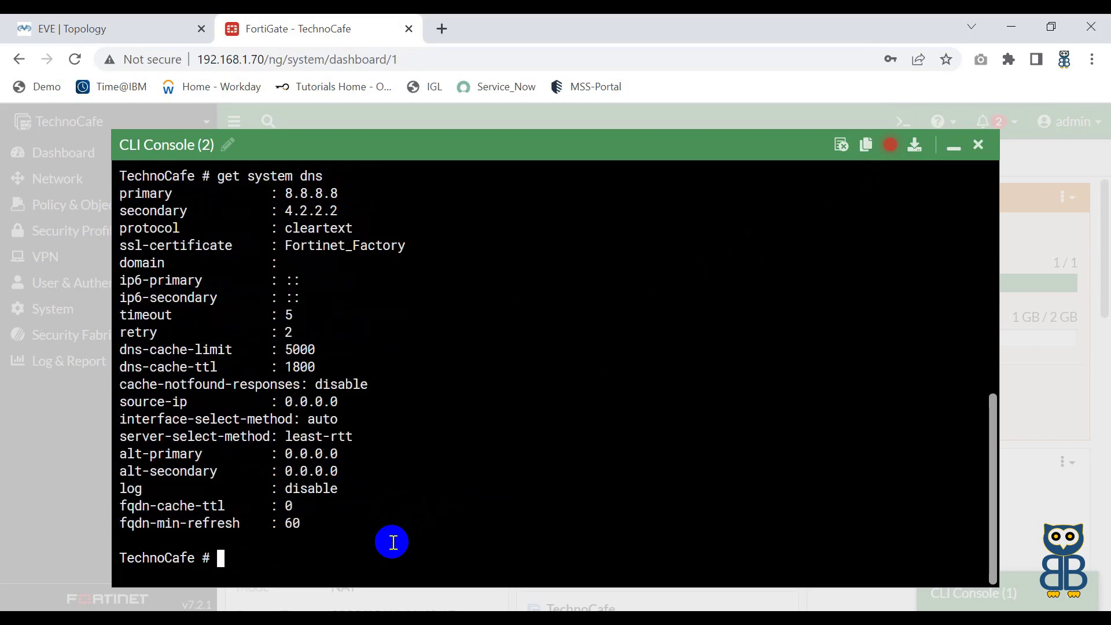
Step: Run get system interface in the recorded console and page through to the end of its output
type("get sys")
key("Tab")
type("inter")
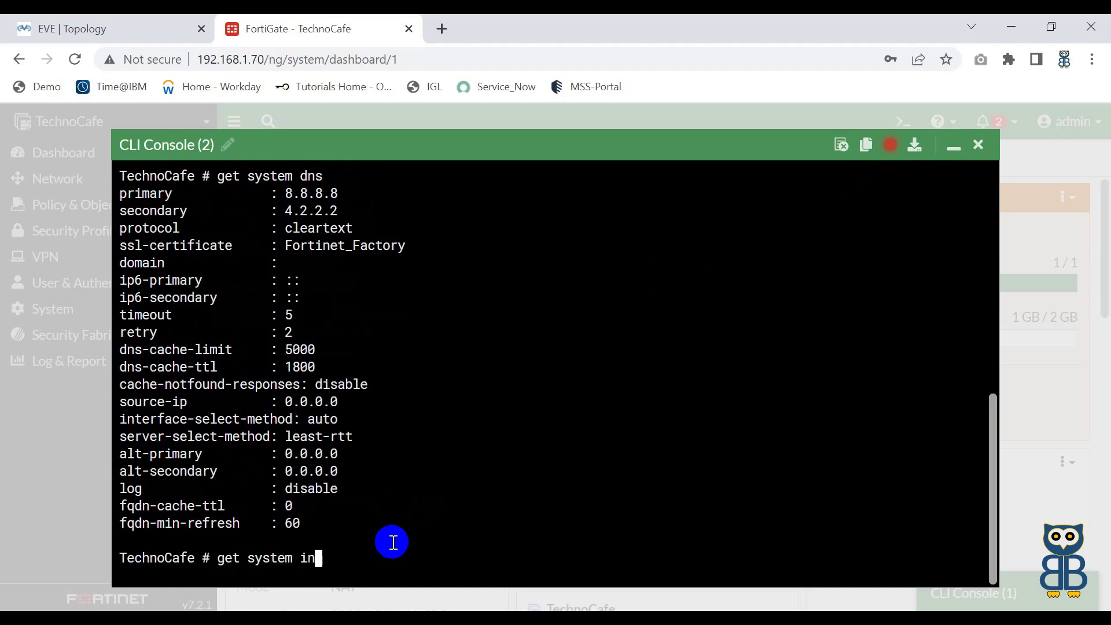
key("Tab")
key("Return")
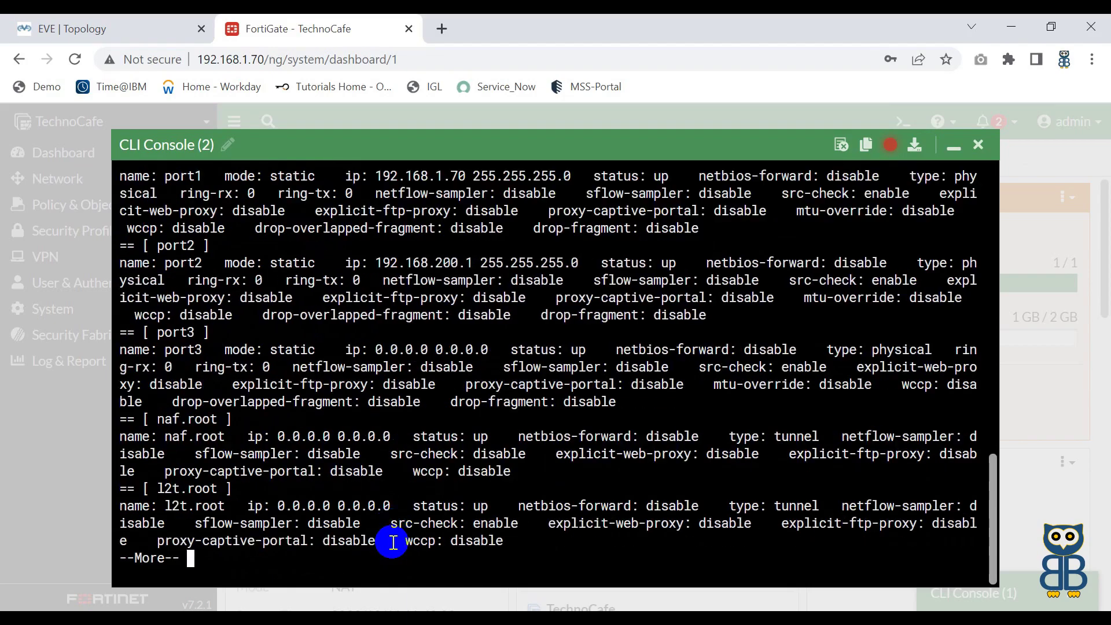
key("space")
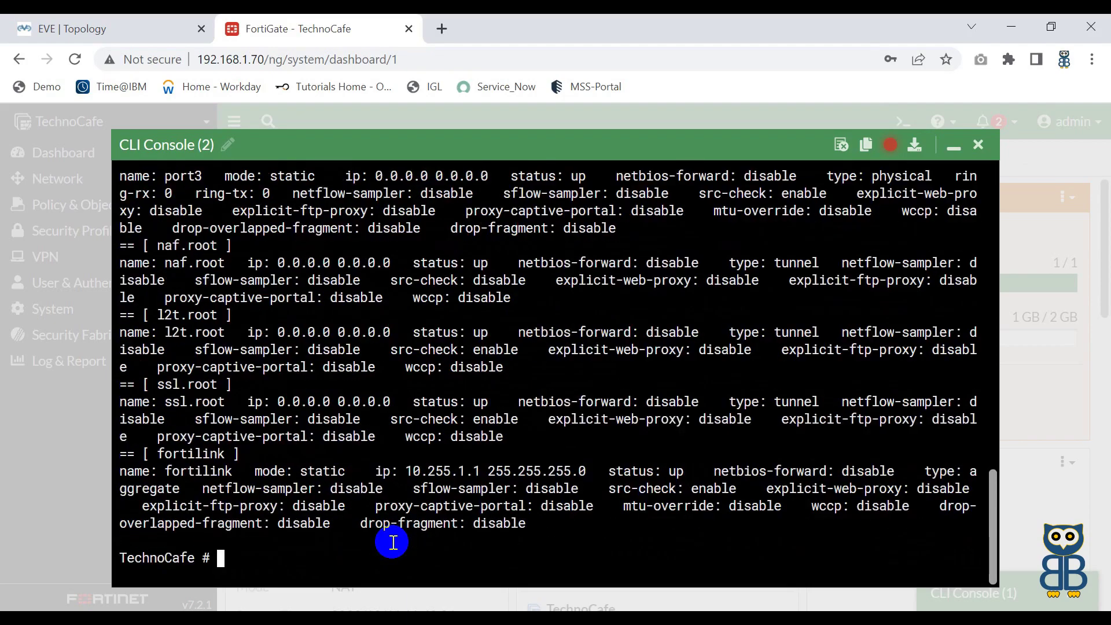
Step: Run get system status in the recorded console and page through to the end of its output
type("get system st")
key("Tab")
key("BackSpace")
key("BackSpace")
key("BackSpace")
key("BackSpace")
key("BackSpace")
key("BackSpace")
key("BackSpace")
key("BackSpace")
key("BackSpace")
key("BackSpace")
key("BackSpace")
key("BackSpace")
key("BackSpace")
key("BackSpace")
key("BackSpace")
key("BackSpace")
key("BackSpace")
key("BackSpace")
key("BackSpace")
type("status")
key("Return")
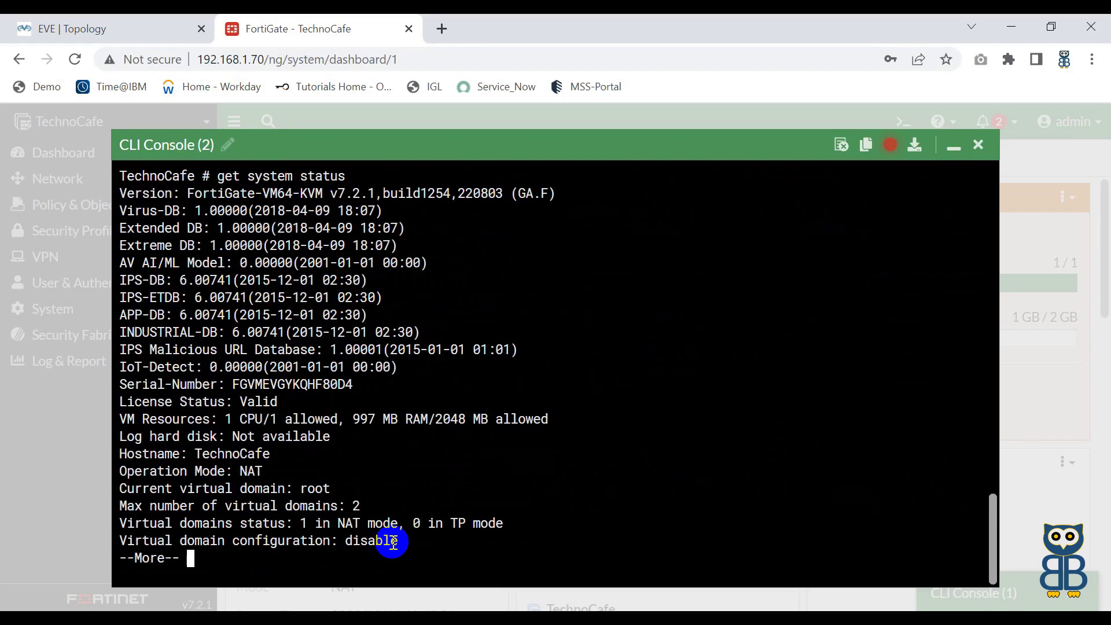
key("space")
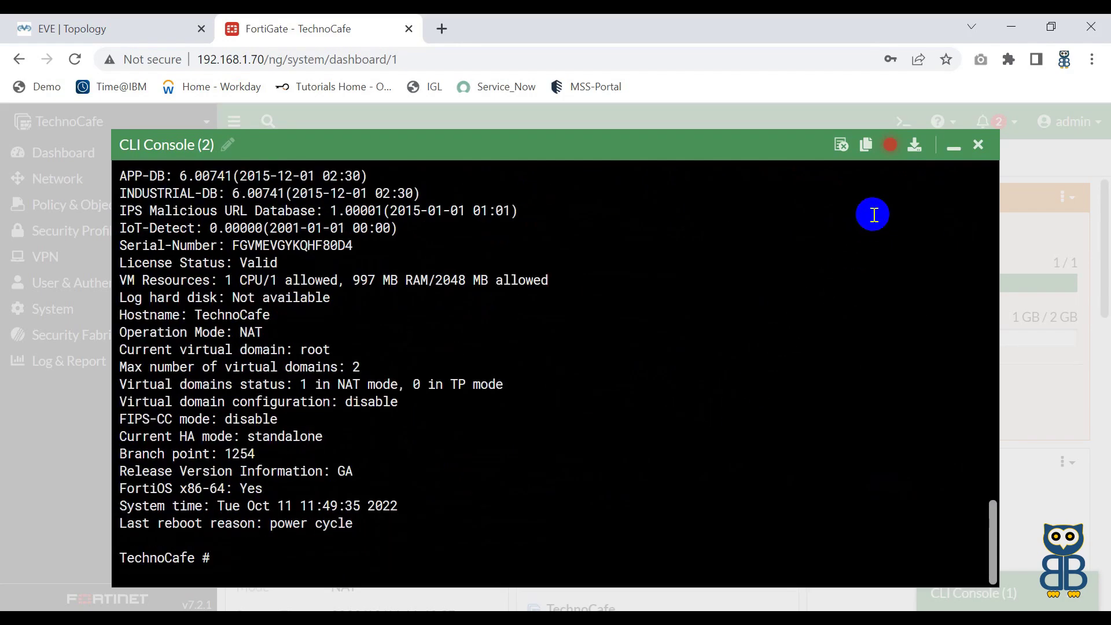
Step: Stop recording in CLI Console (2) and paste the recorded commands into a new Notepad document, selecting all of them
left_click(890, 145)
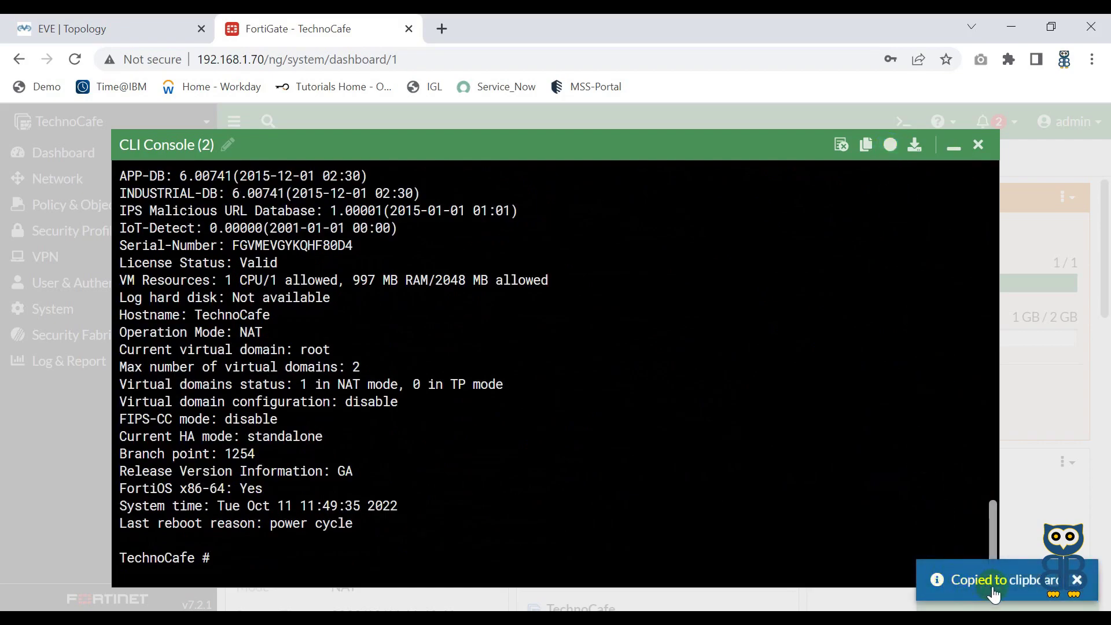
left_click(784, 547)
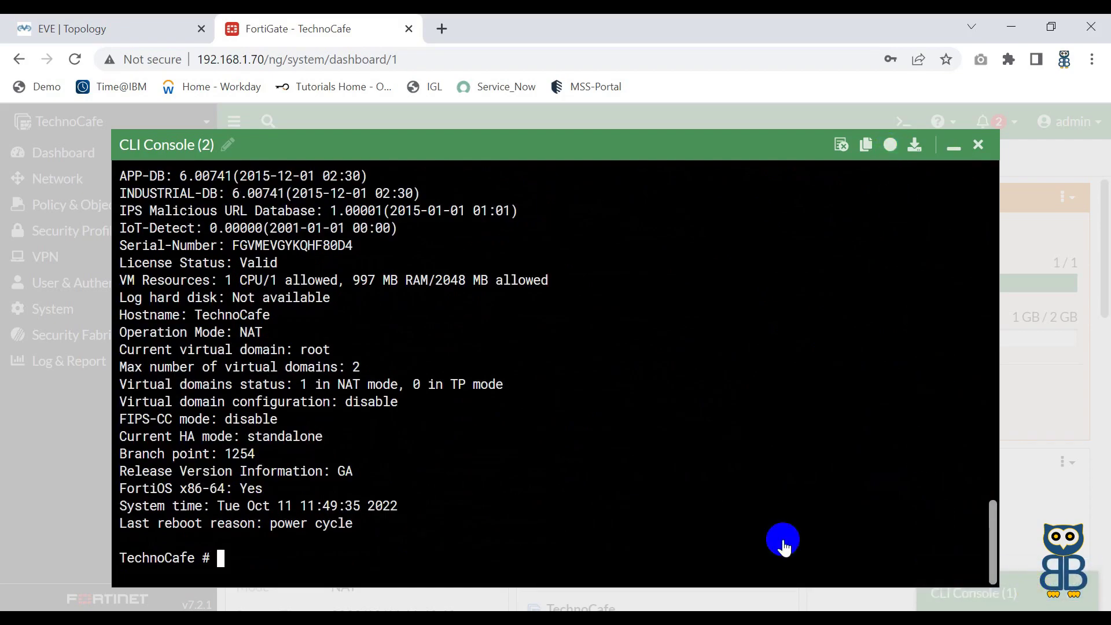
key("super+r")
type("notepad")
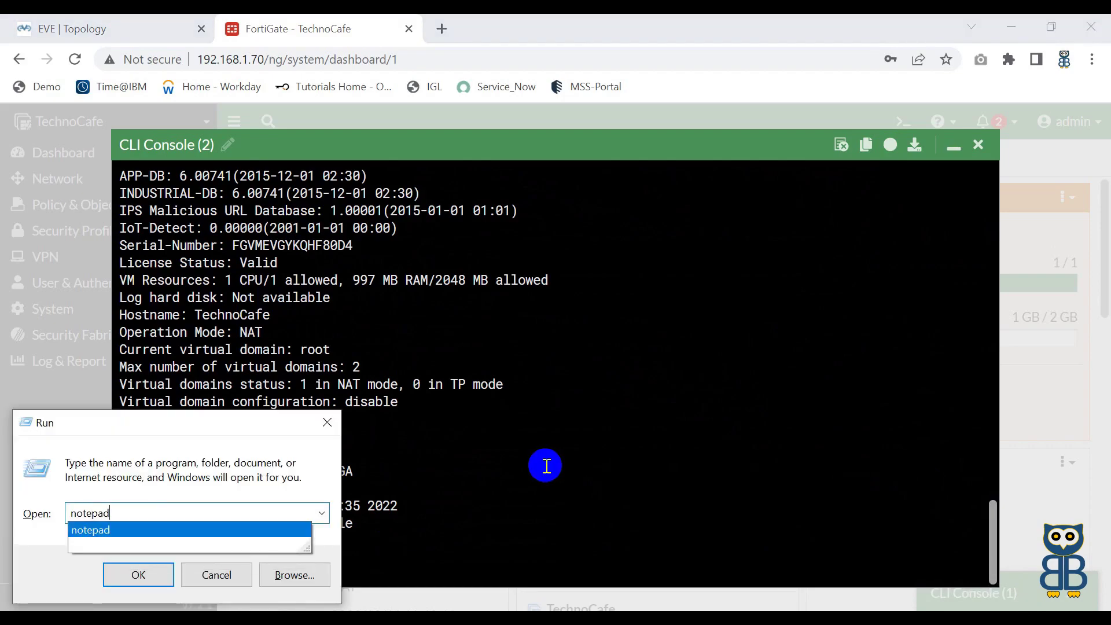
key("Return")
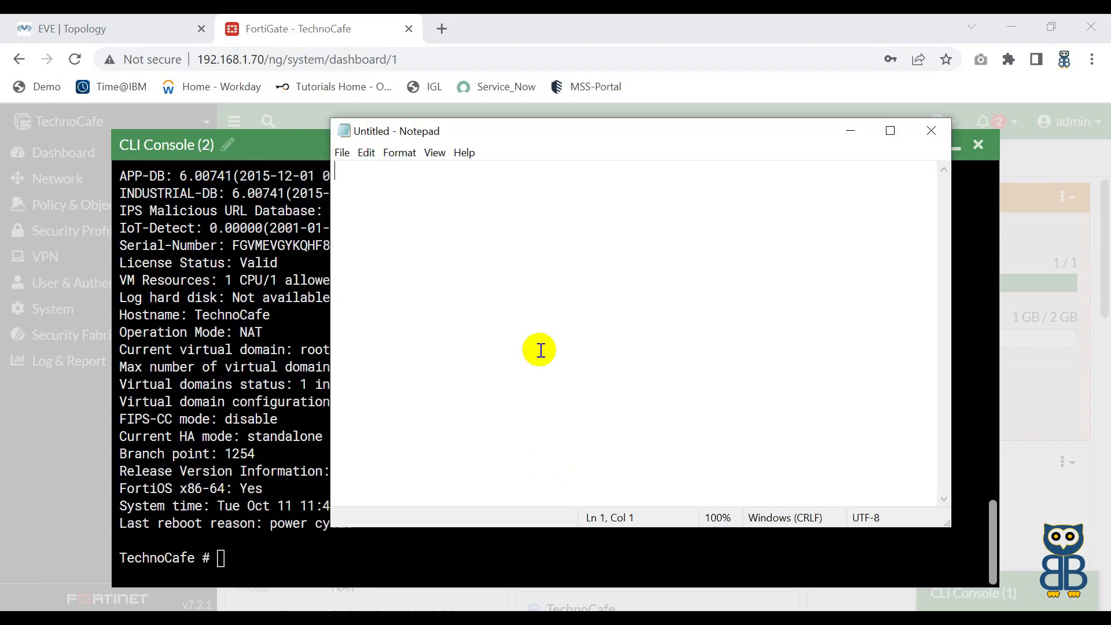
key("ctrl+v")
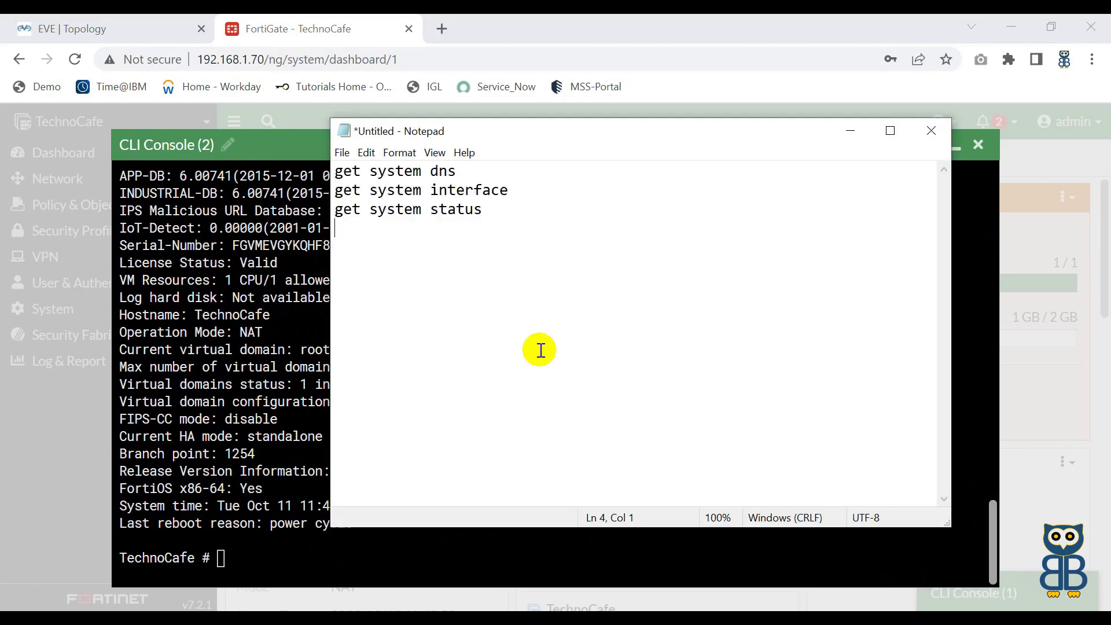
key("ctrl+a")
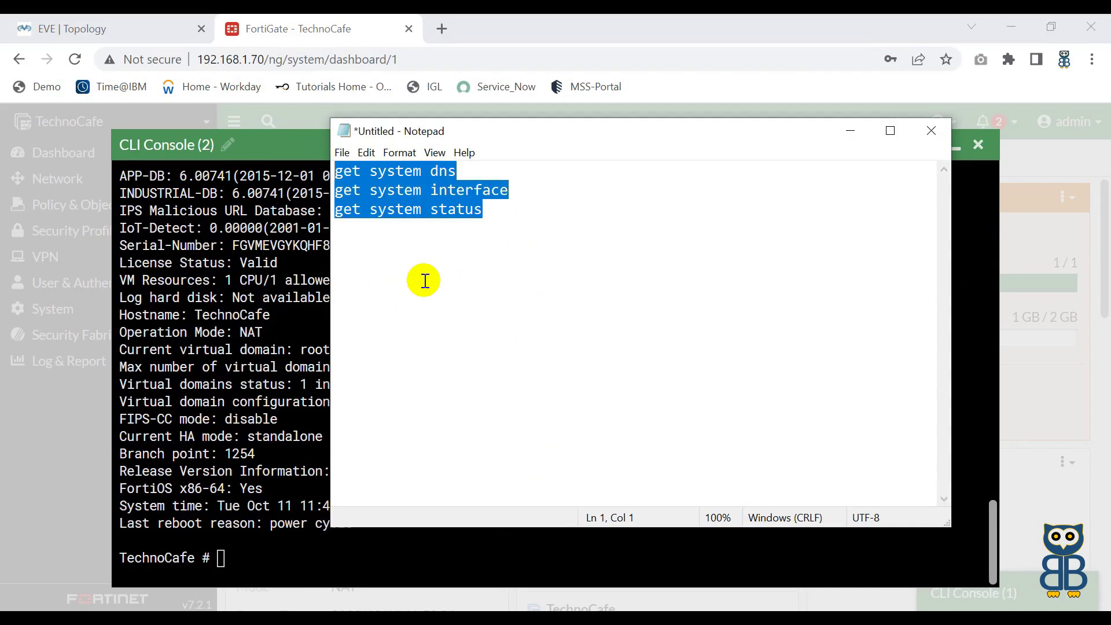
right_click(197, 316)
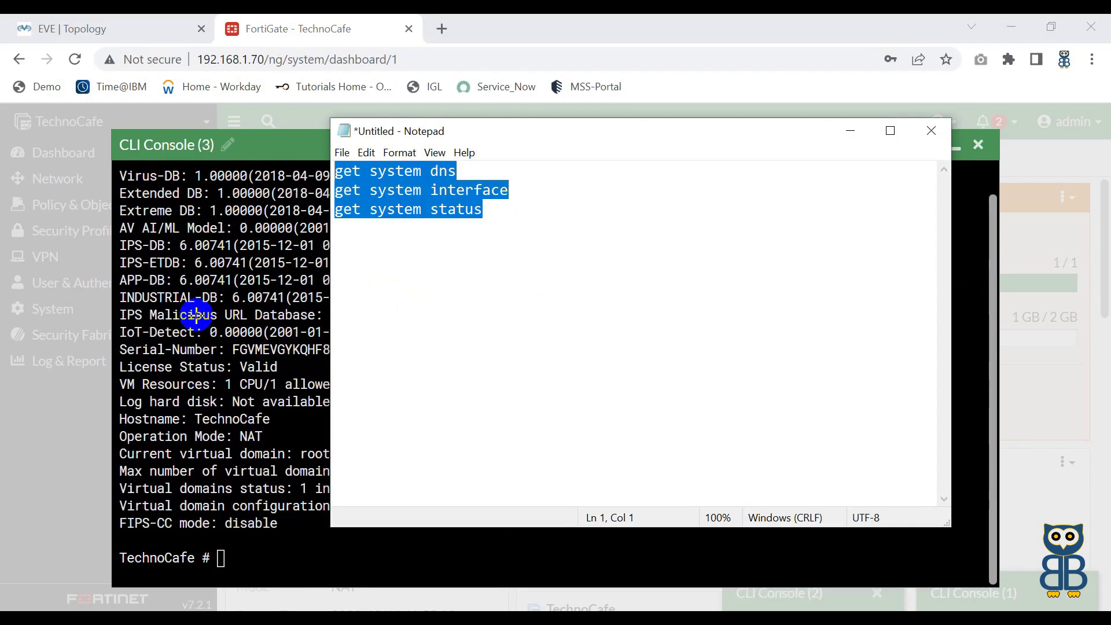
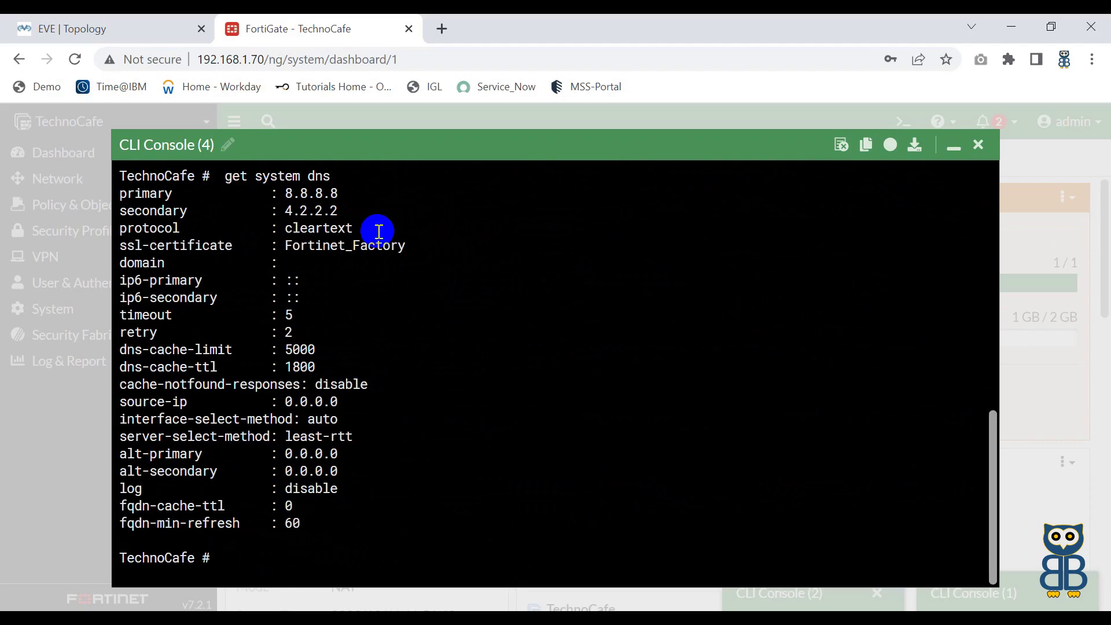
Step: Run get system status in CLI Console (4) and page through to the end of its output
type("get system ")
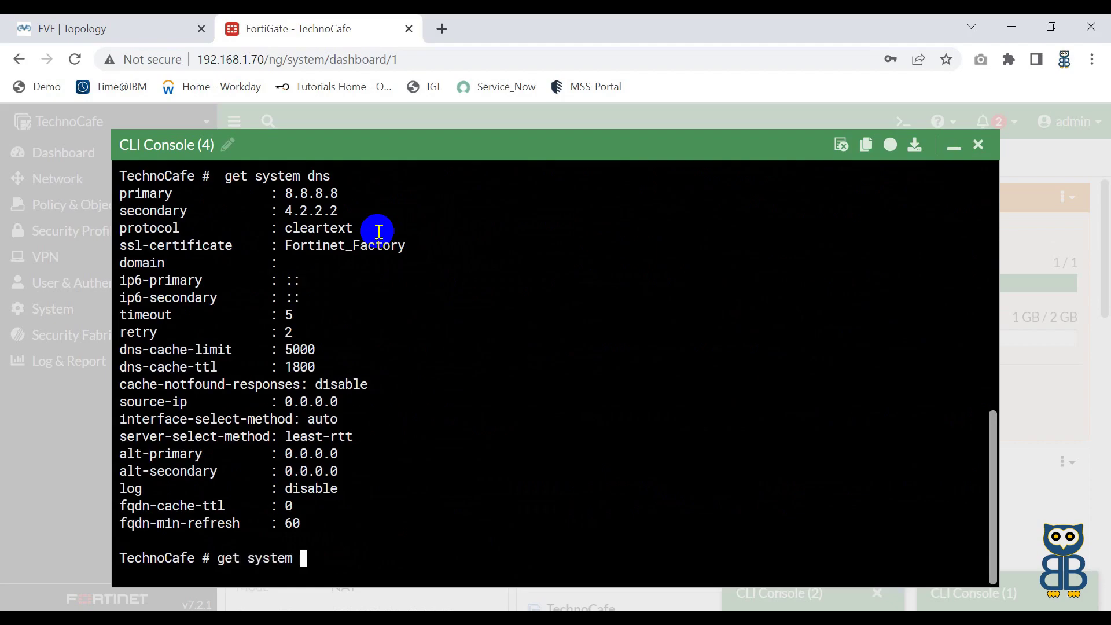
type("status")
key("Return")
key("space")
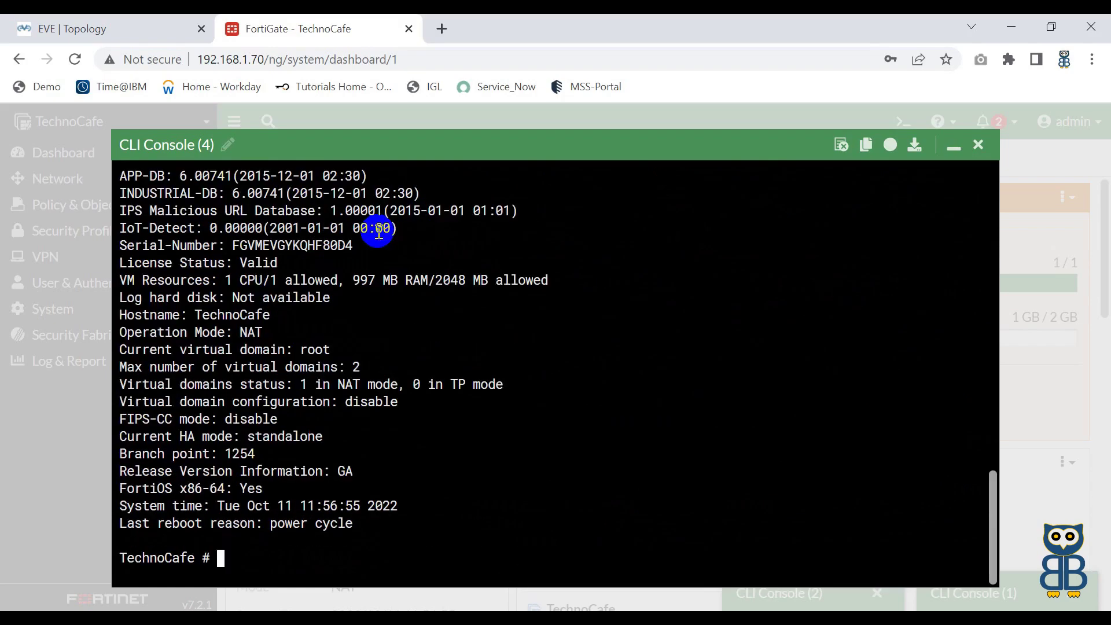
Step: Download the CLI Console (4) output as a text file and open it in a maximized Notepad window
left_click(914, 145)
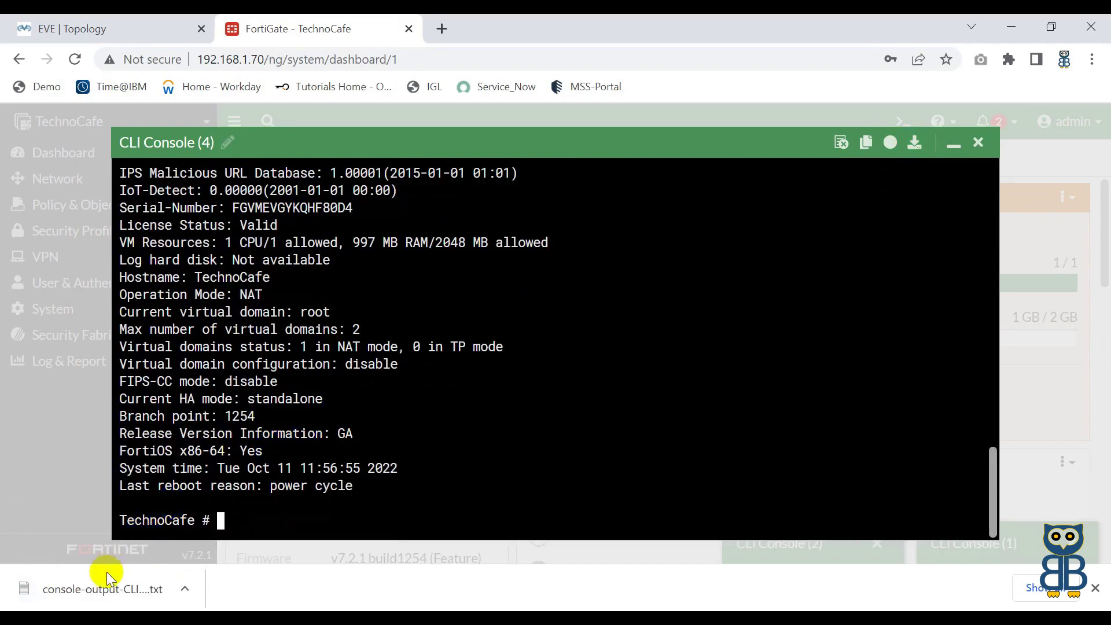
left_click(79, 591)
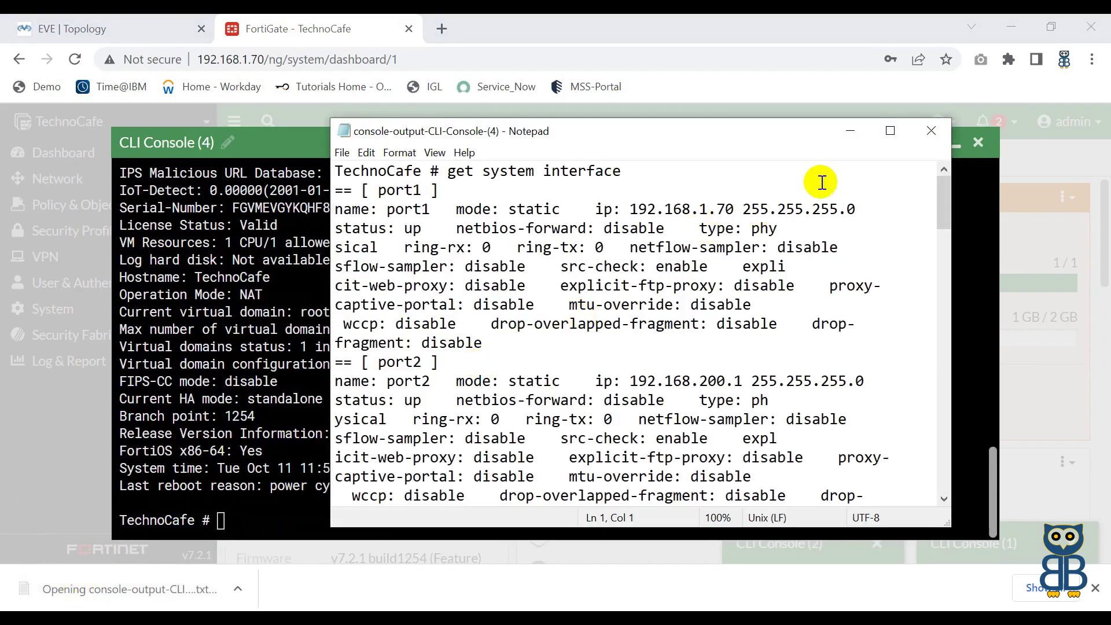
left_click(890, 131)
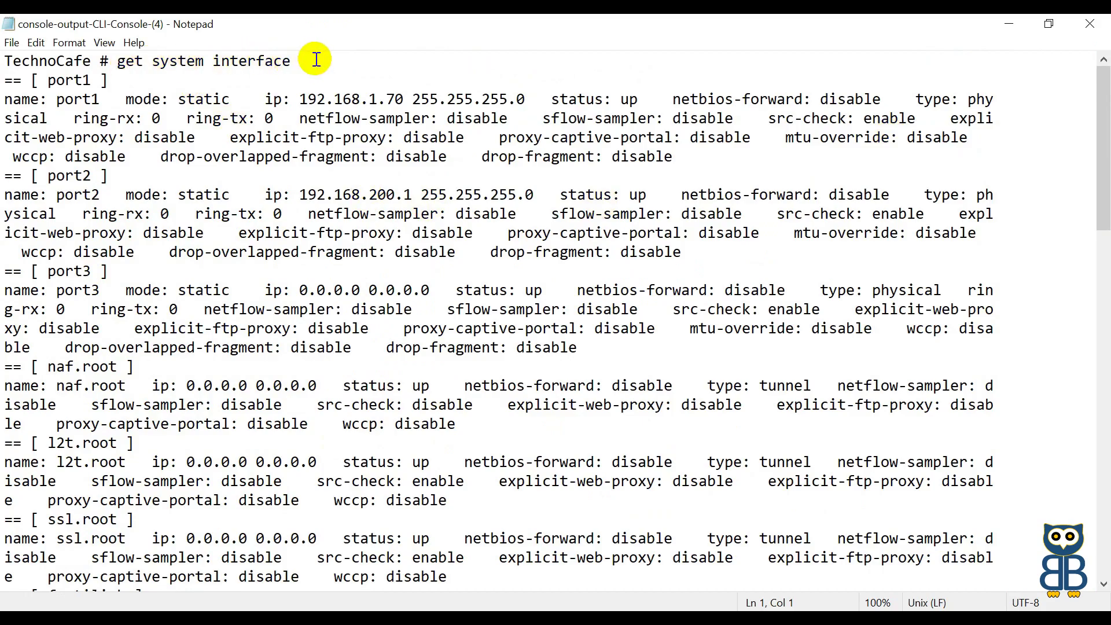
Step: Review the get system interface, get system dns and get system status sections of the downloaded console output, and close the file
left_click_drag(317, 59, 120, 61)
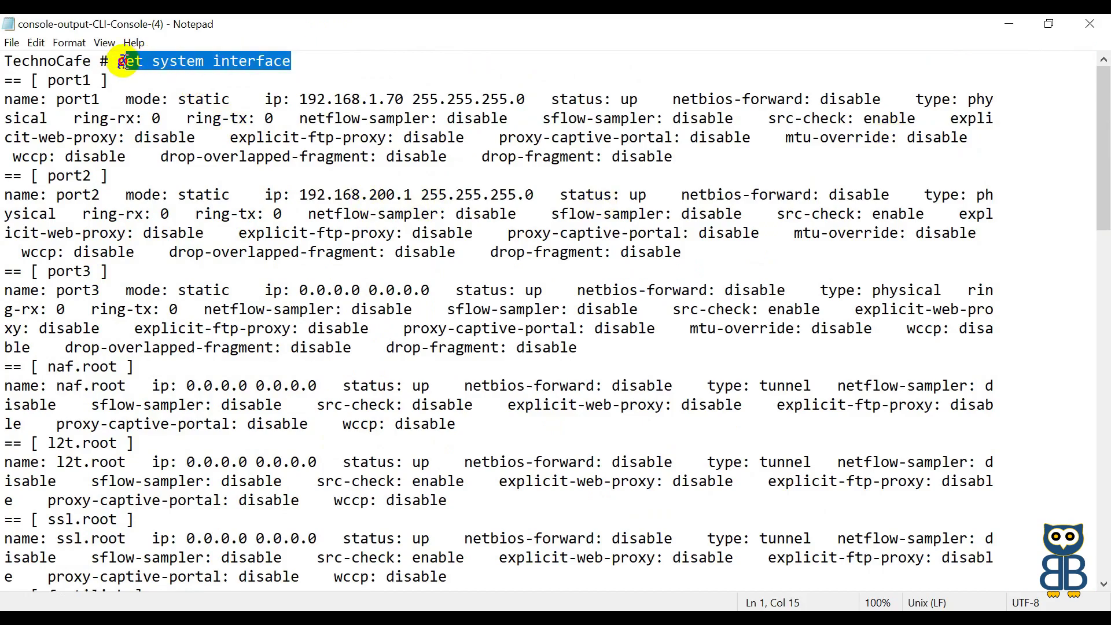
scroll(213, 325, "down", 7)
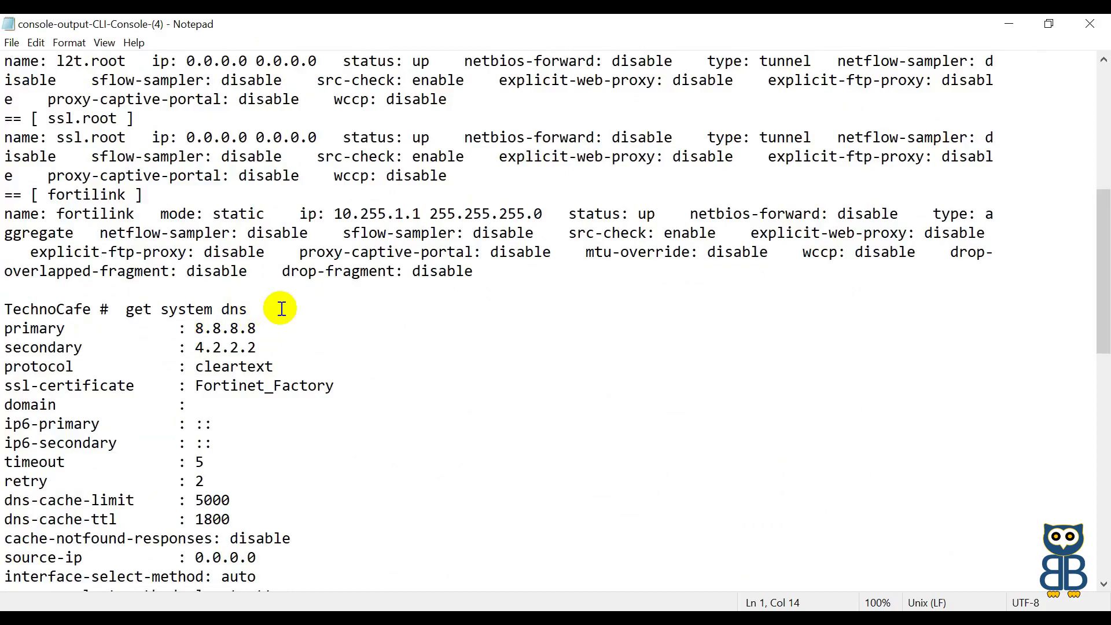
left_click_drag(280, 308, 127, 309)
scroll(349, 374, "down", 5)
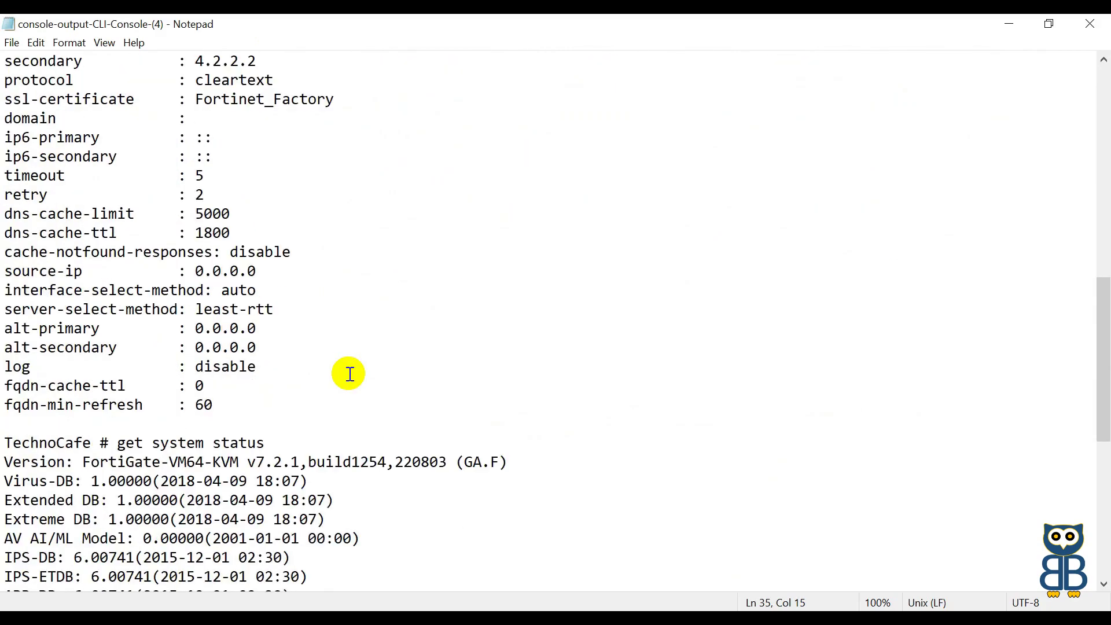
scroll(349, 374, "down", 4)
left_click_drag(280, 213, 116, 213)
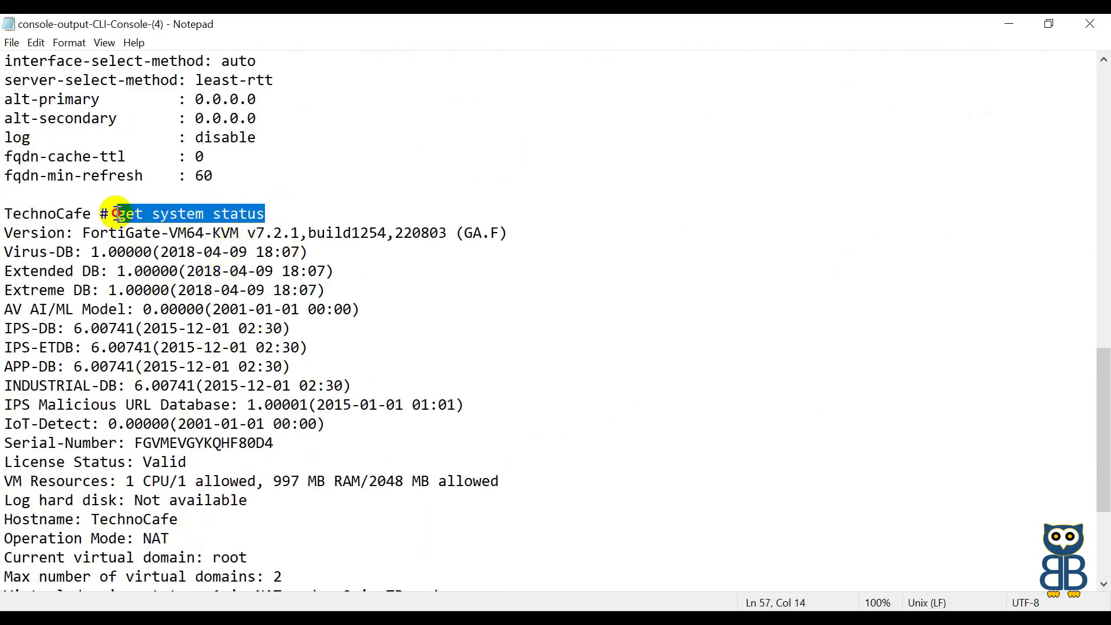
scroll(286, 396, "down", 4)
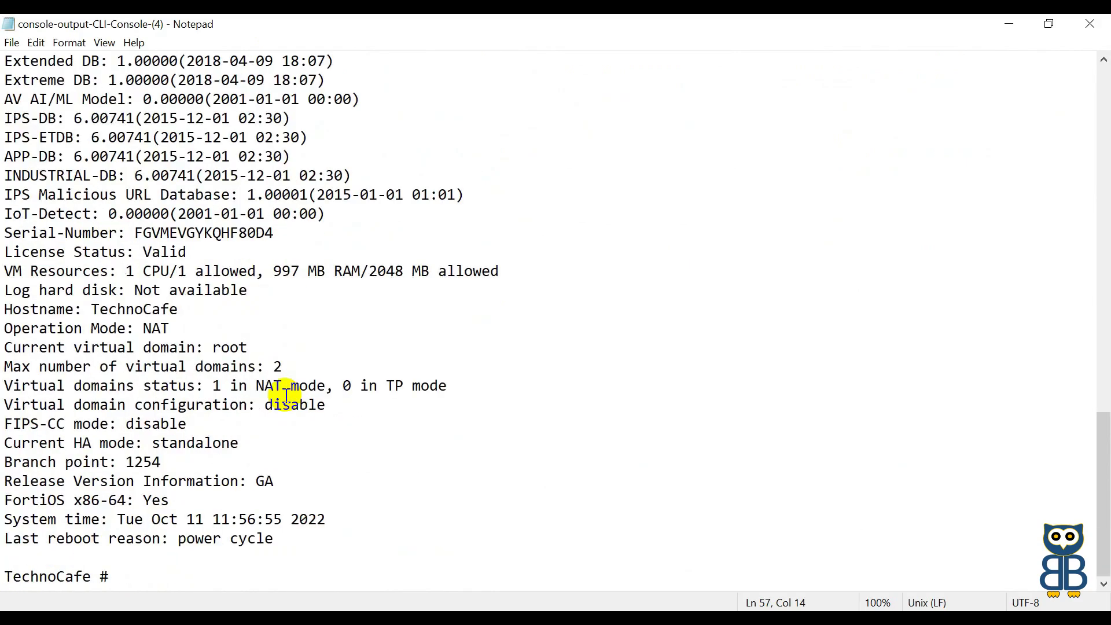
scroll(360, 297, "up", 15)
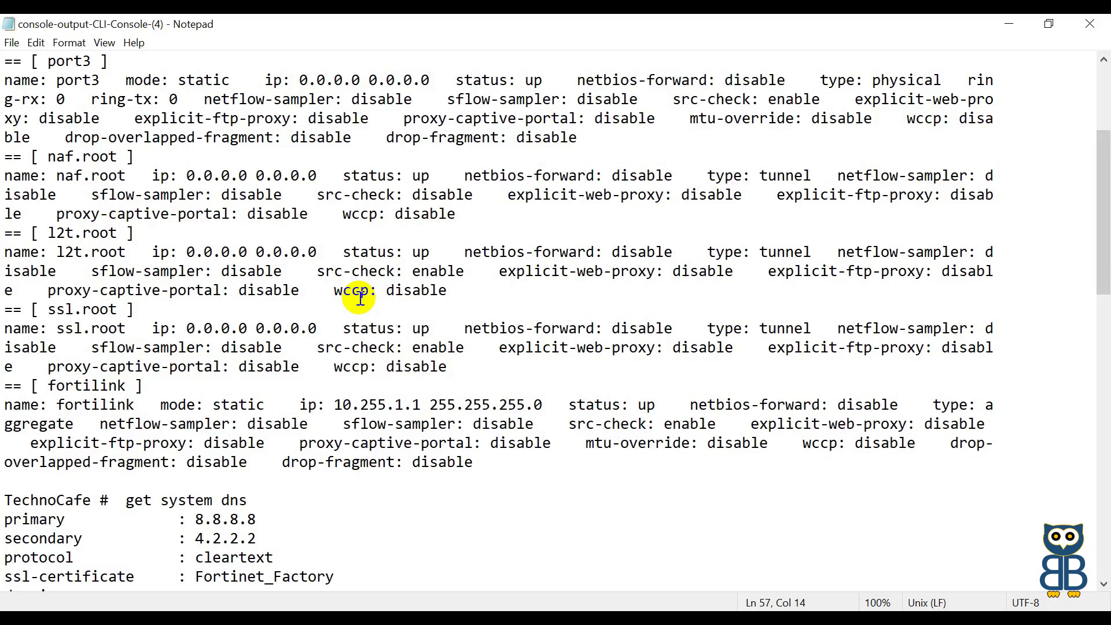
scroll(360, 298, "down", 16)
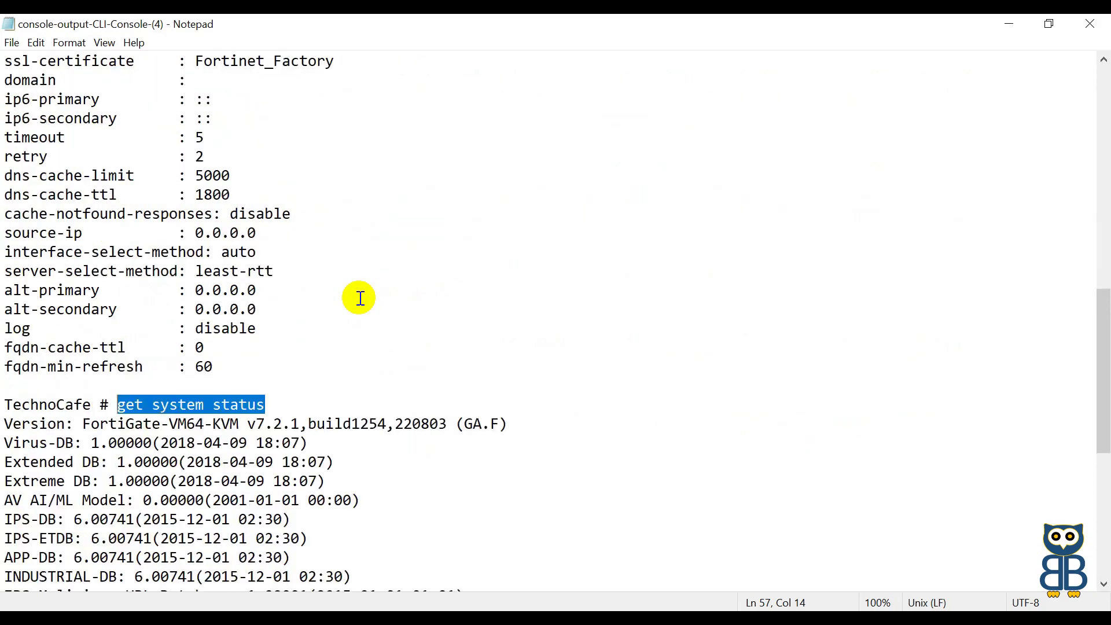
scroll(360, 298, "up", 20)
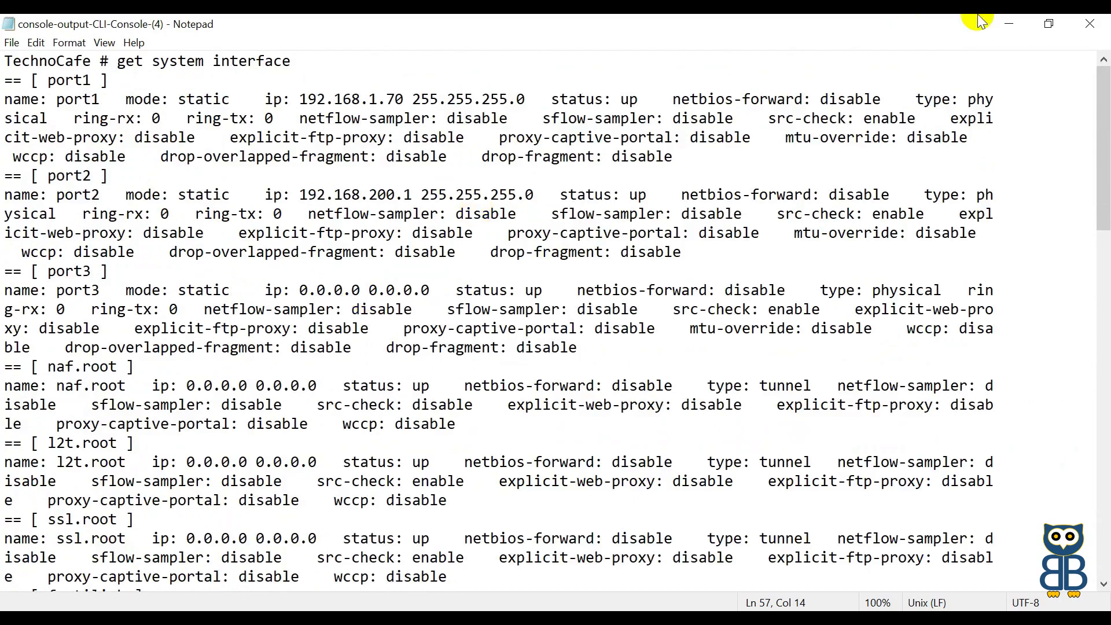
left_click(1087, 26)
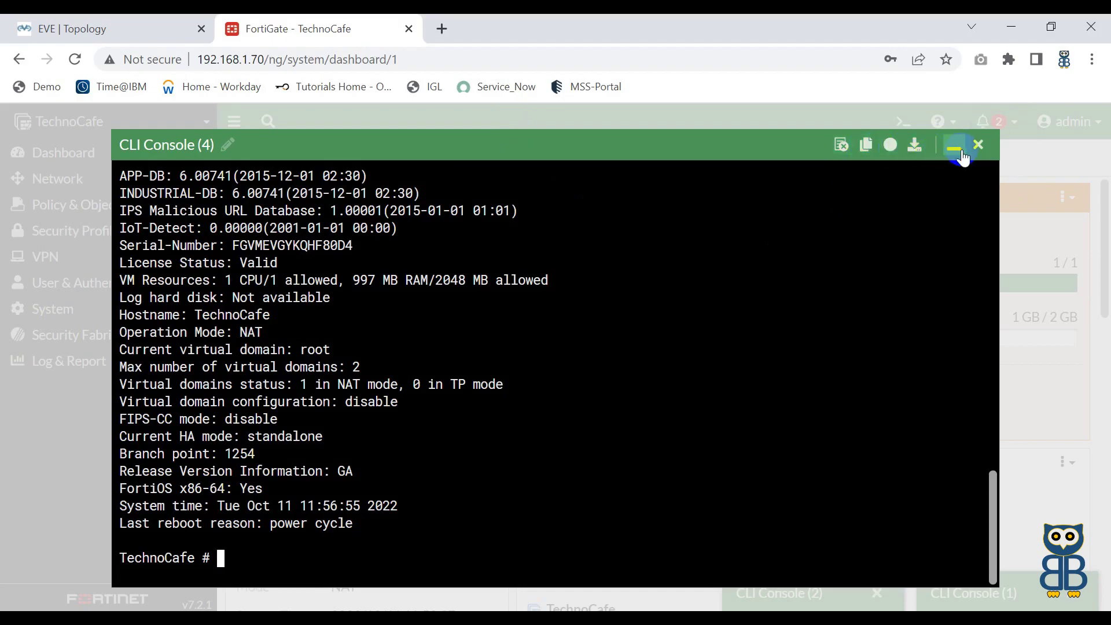
Step: Dismiss CLI Console (4) and view the available help resources and the system notifications
left_click(954, 148)
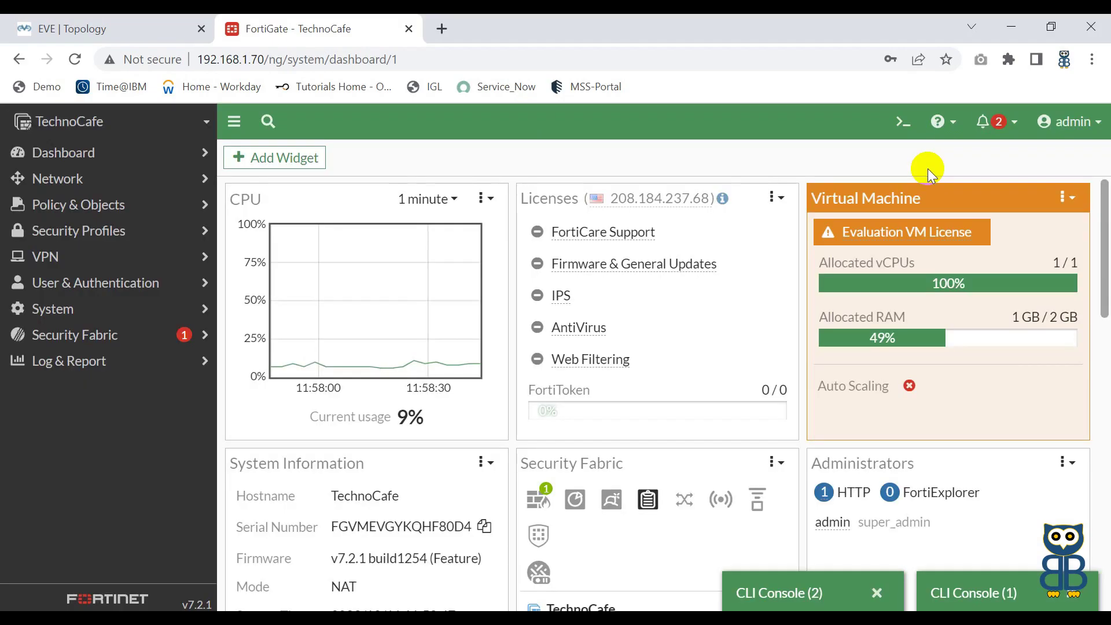
left_click(949, 125)
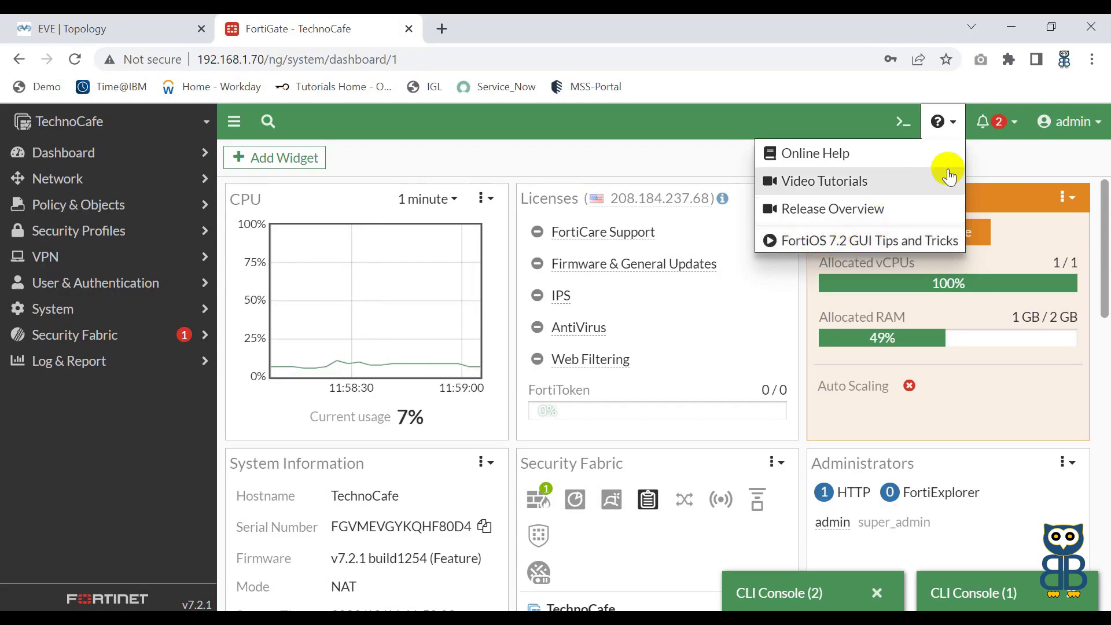
left_click(995, 132)
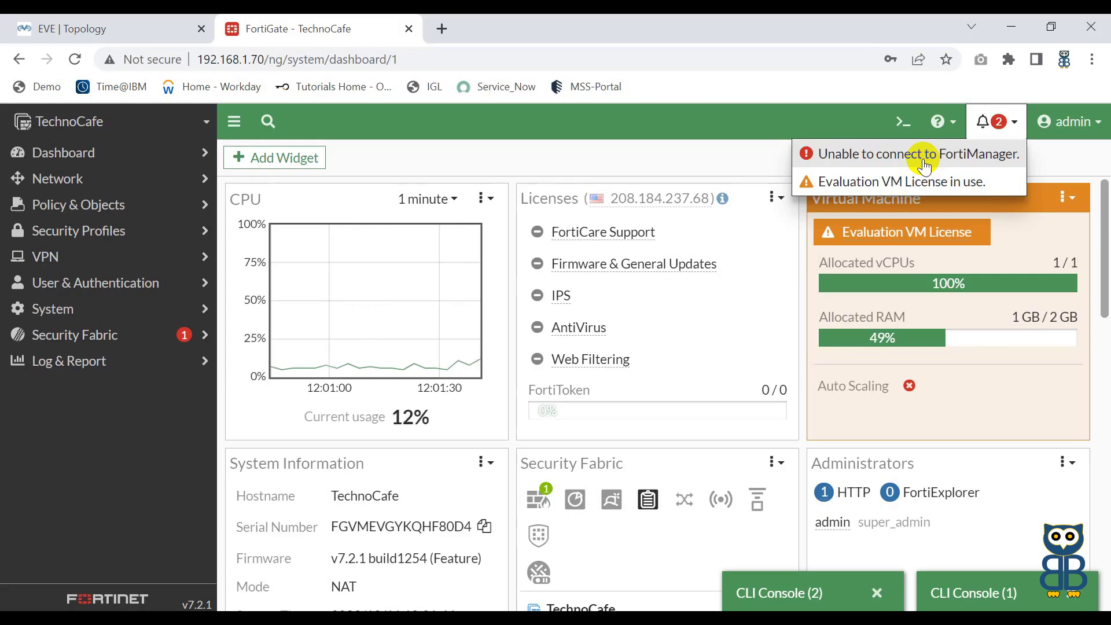
Step: View the admin account options, including the System and Configuration submenus
left_click(1100, 131)
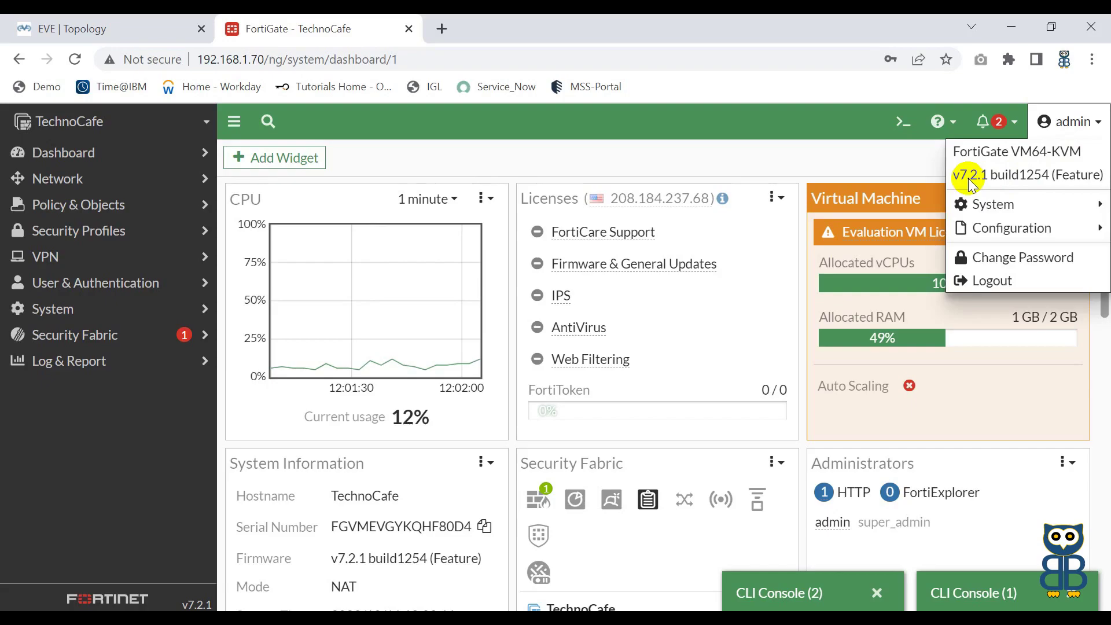
mouse_move(1017, 207)
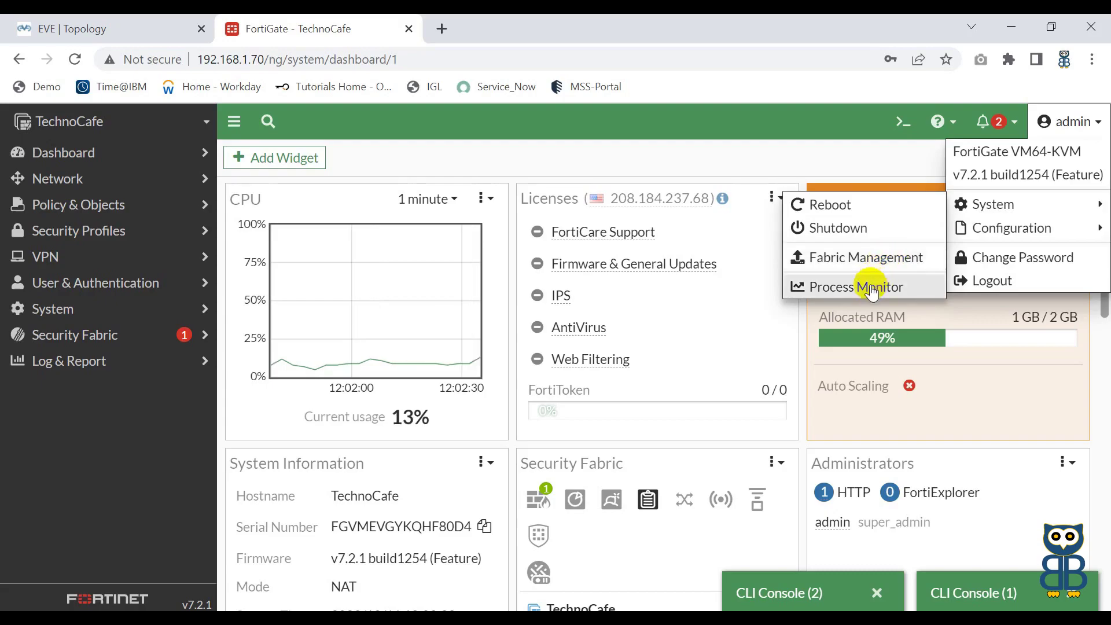
mouse_move(1006, 229)
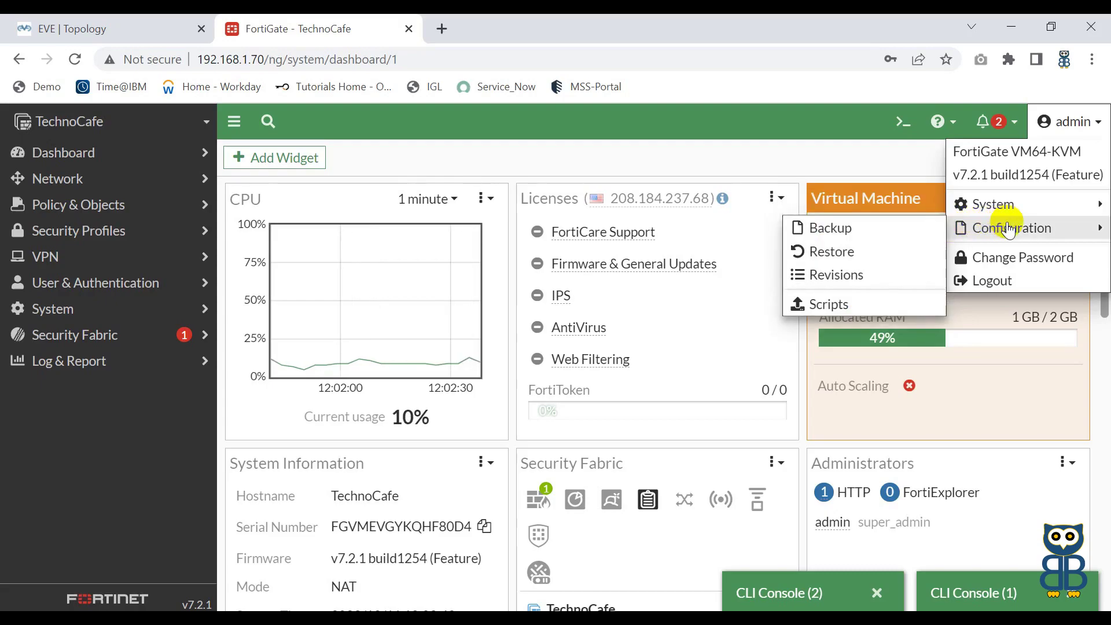